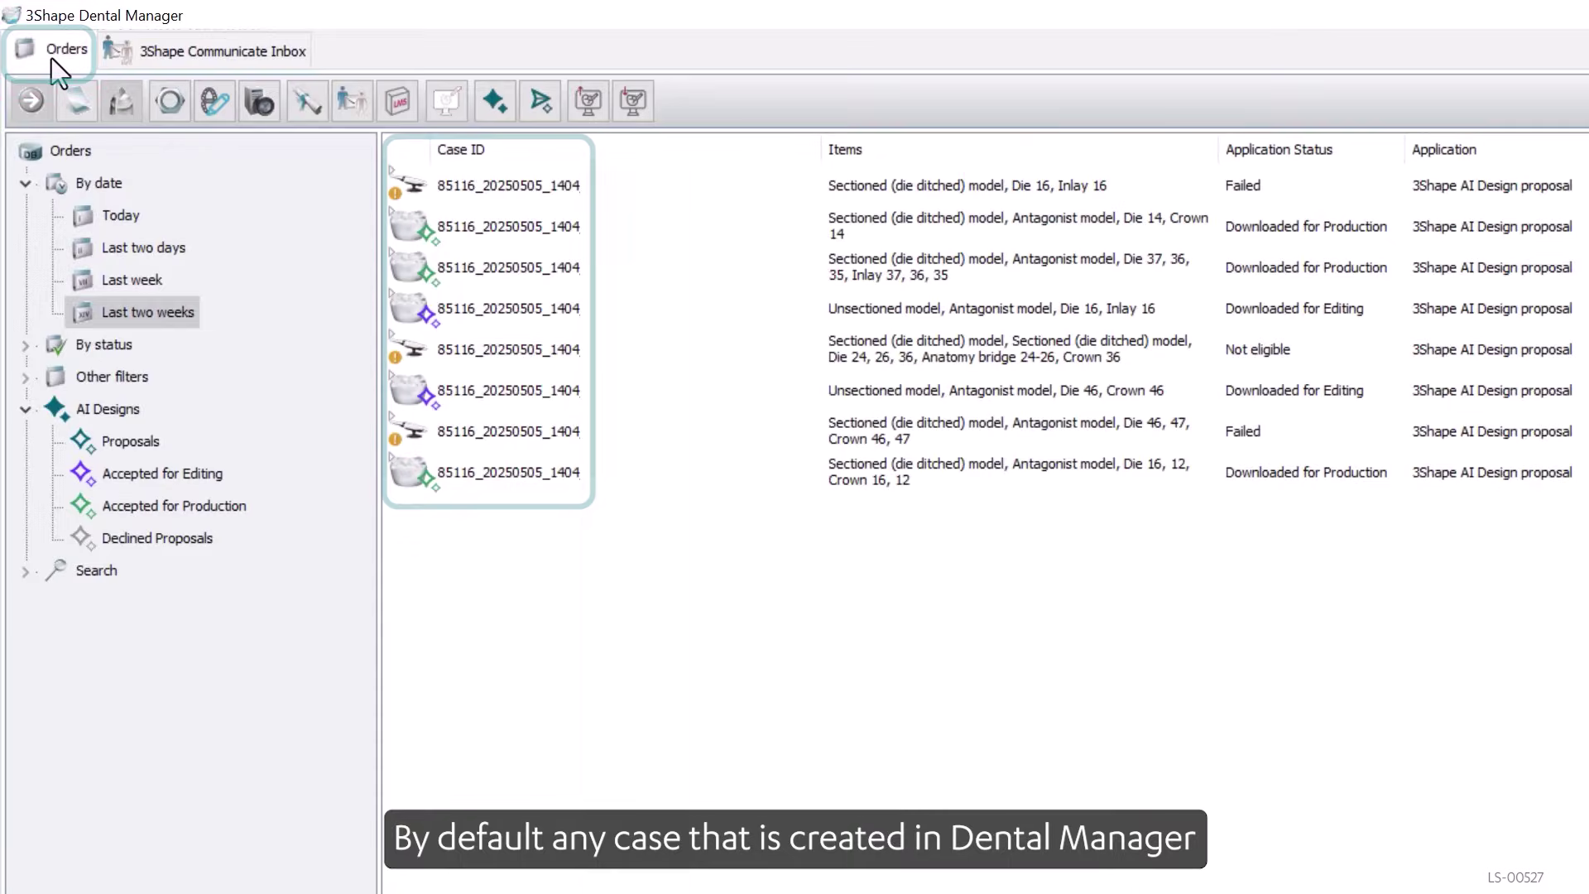
- Switch to the 3Shape Communicate Inbox tab to list the received orders
click(105, 48)
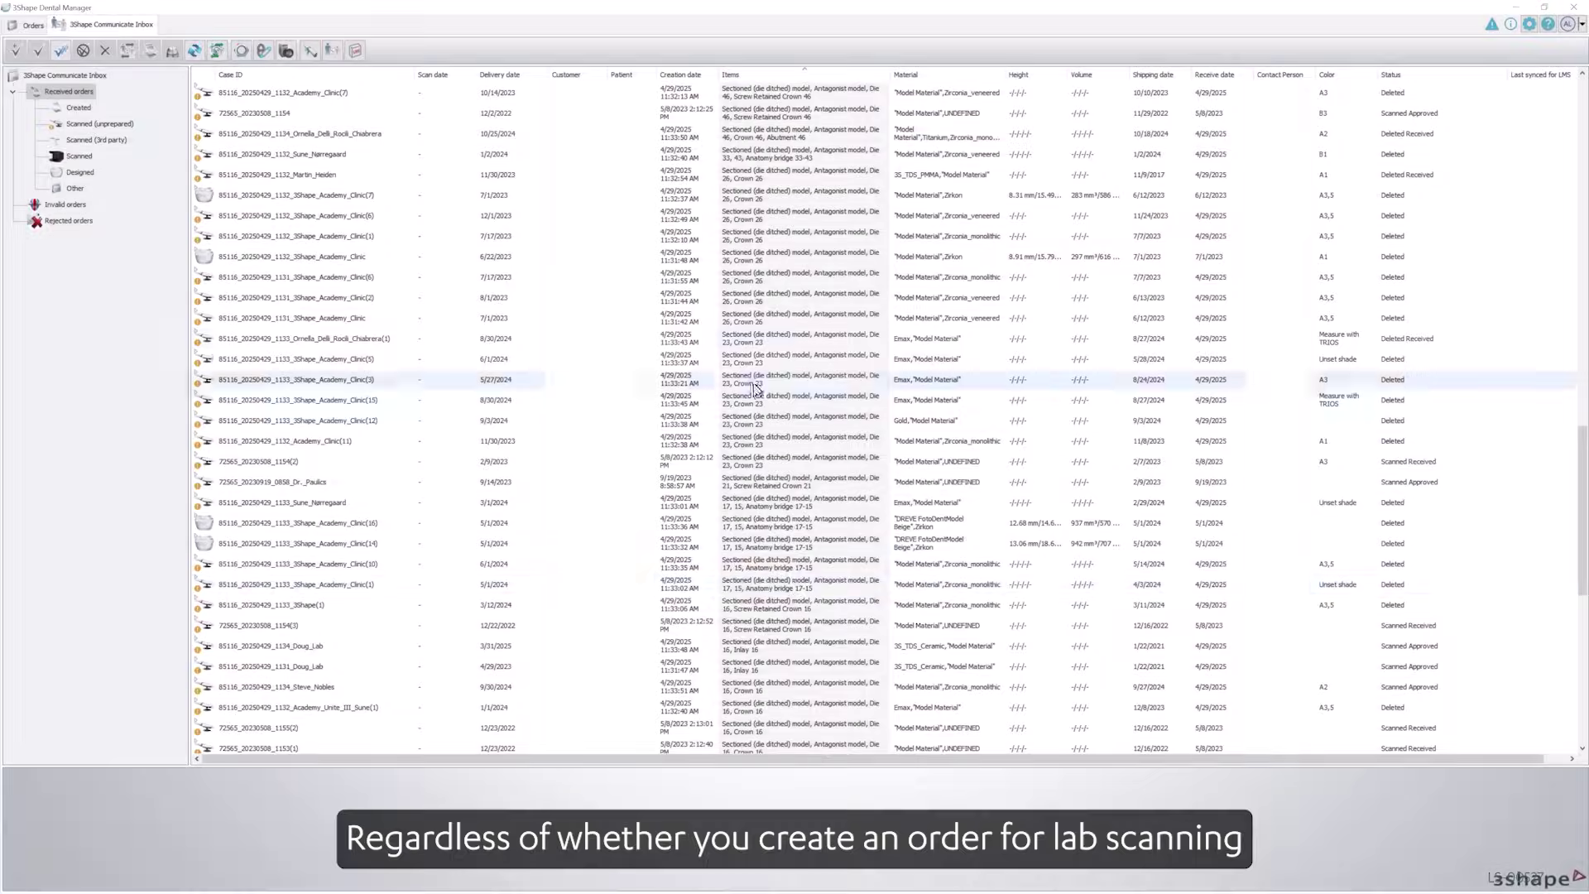
- Preview a received inbox order's 3D model, then accept the order
click(763, 344)
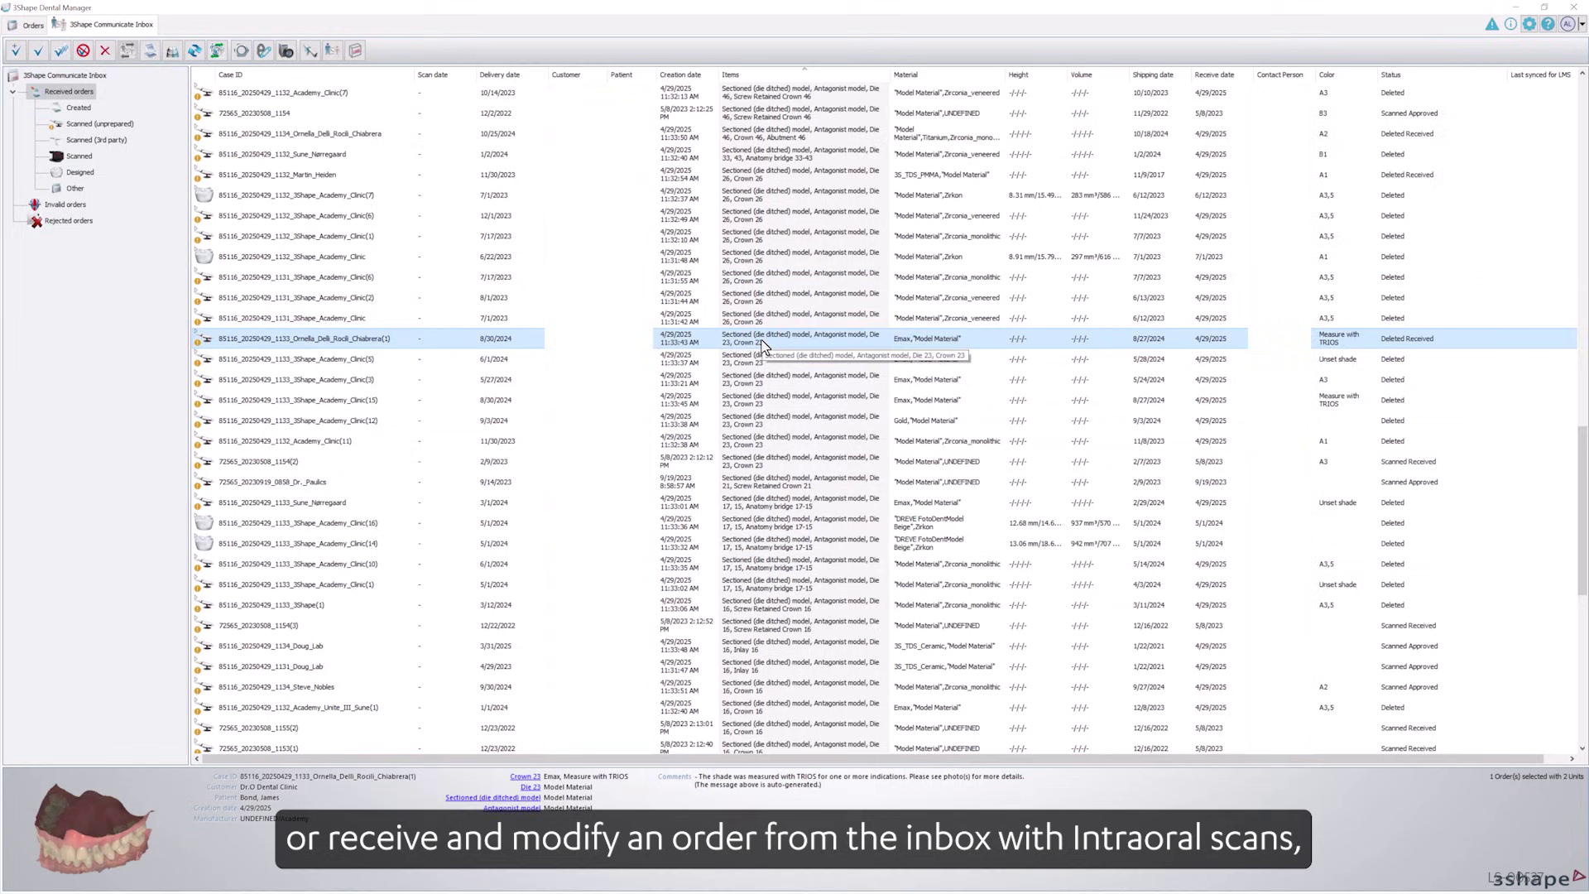
drag(90, 823, 82, 838)
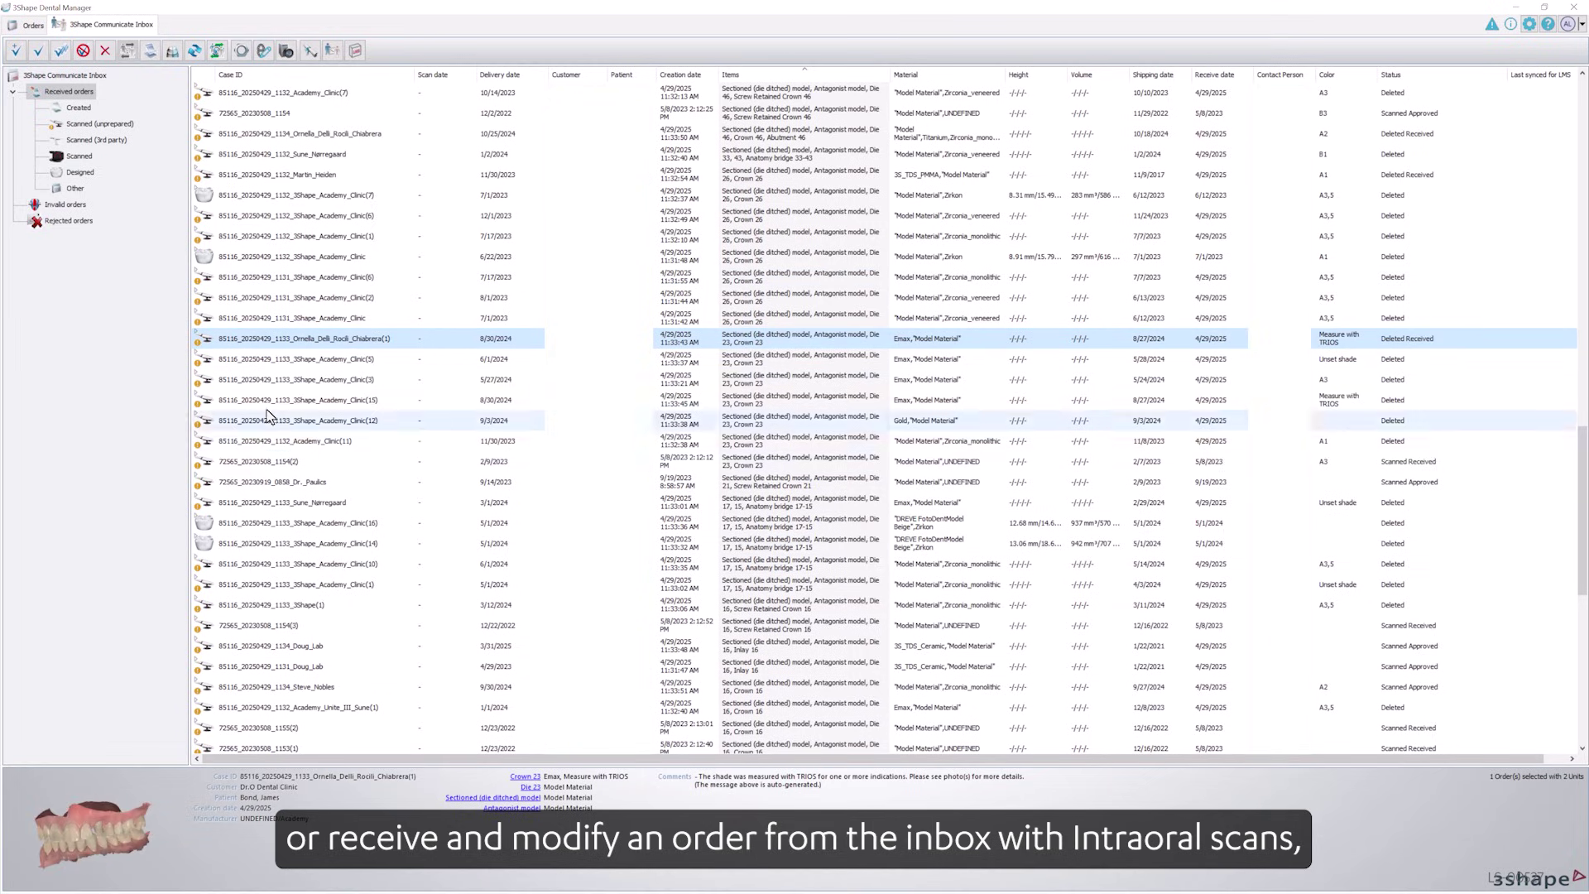
right_click(300, 343)
click(323, 369)
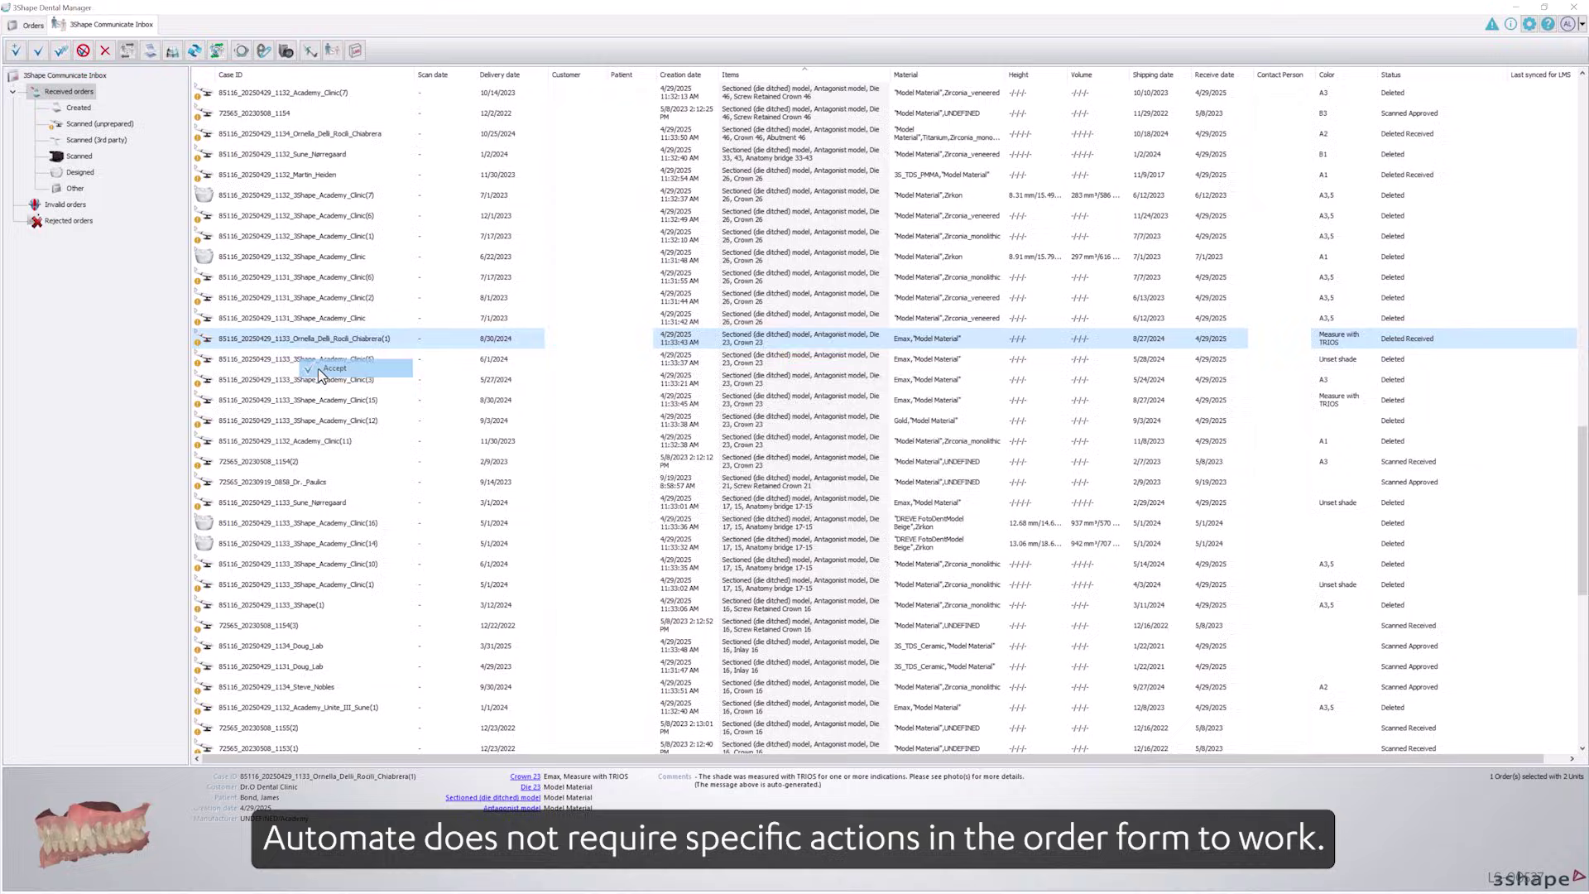
click(765, 524)
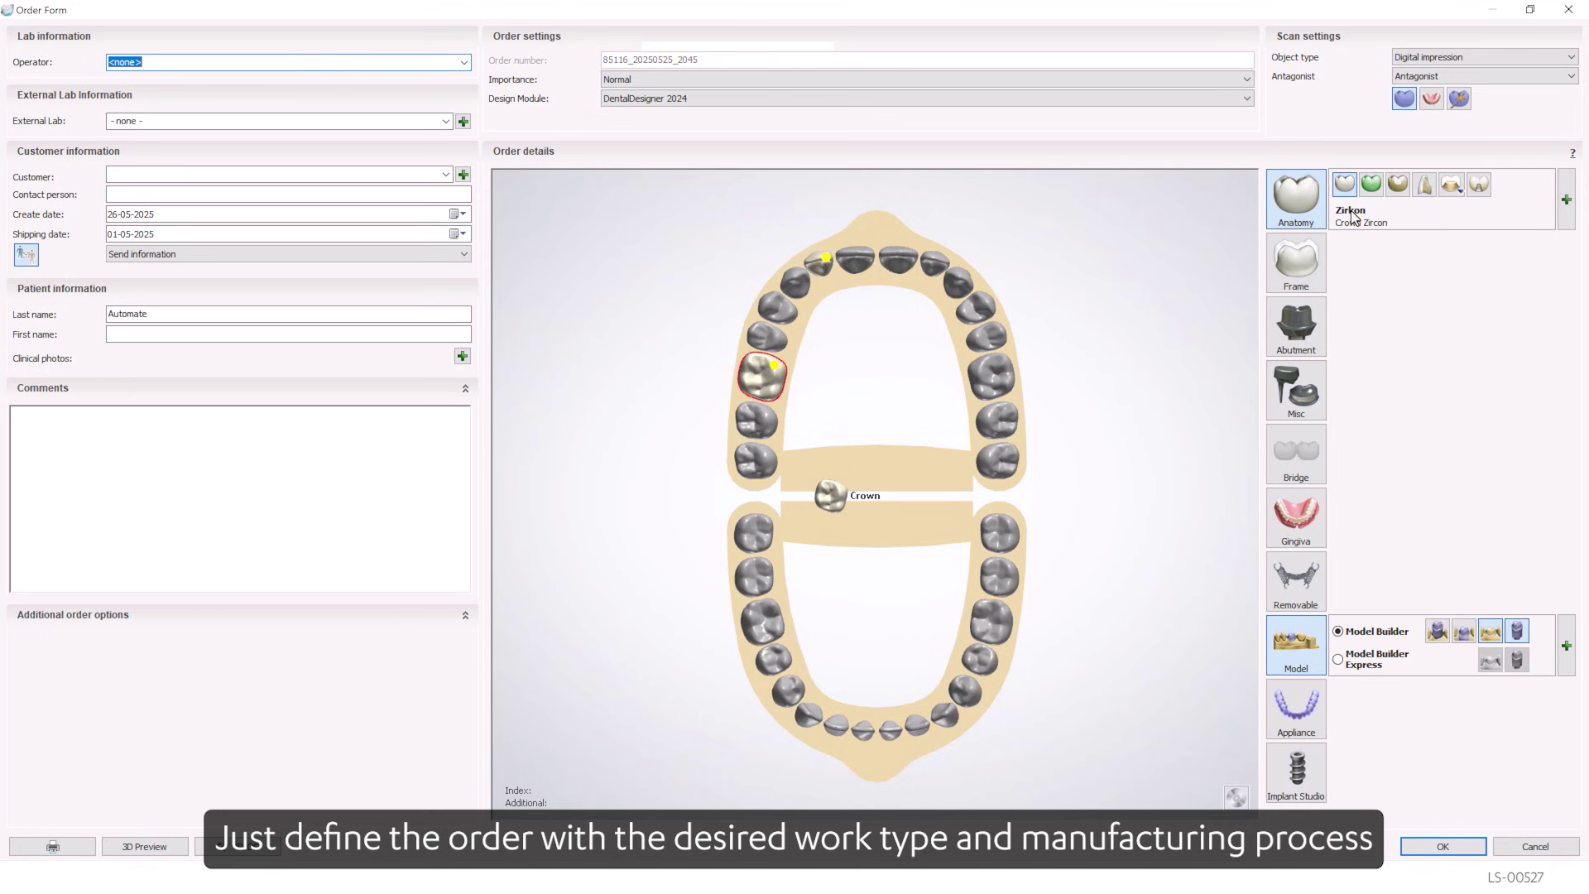
- Add a material to the crown under Anatomy in the new Order Form
click(1567, 201)
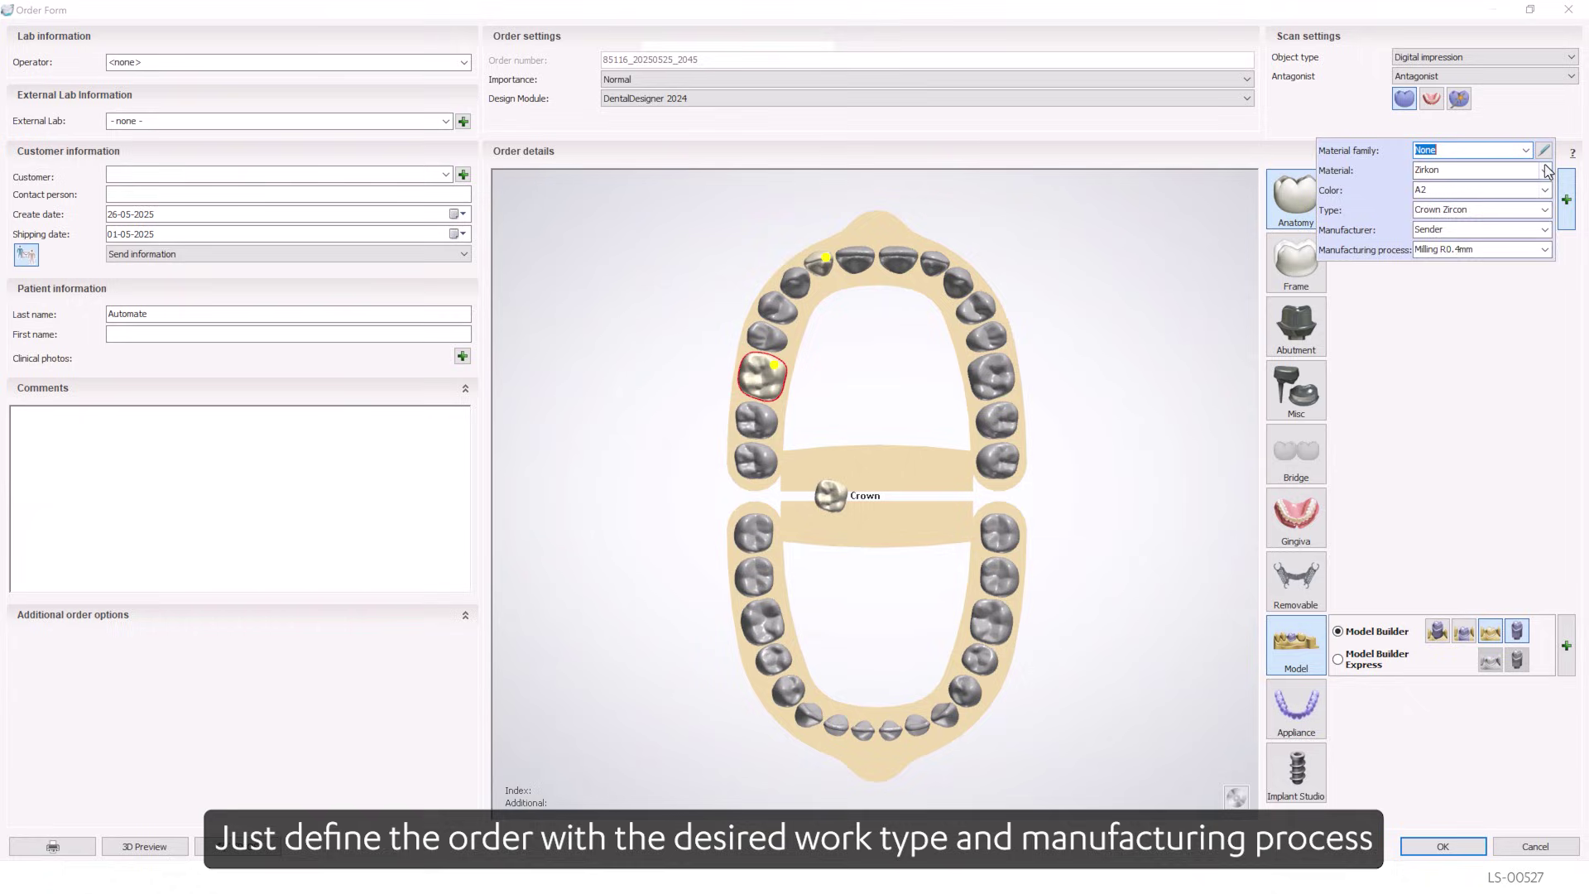
click(1545, 170)
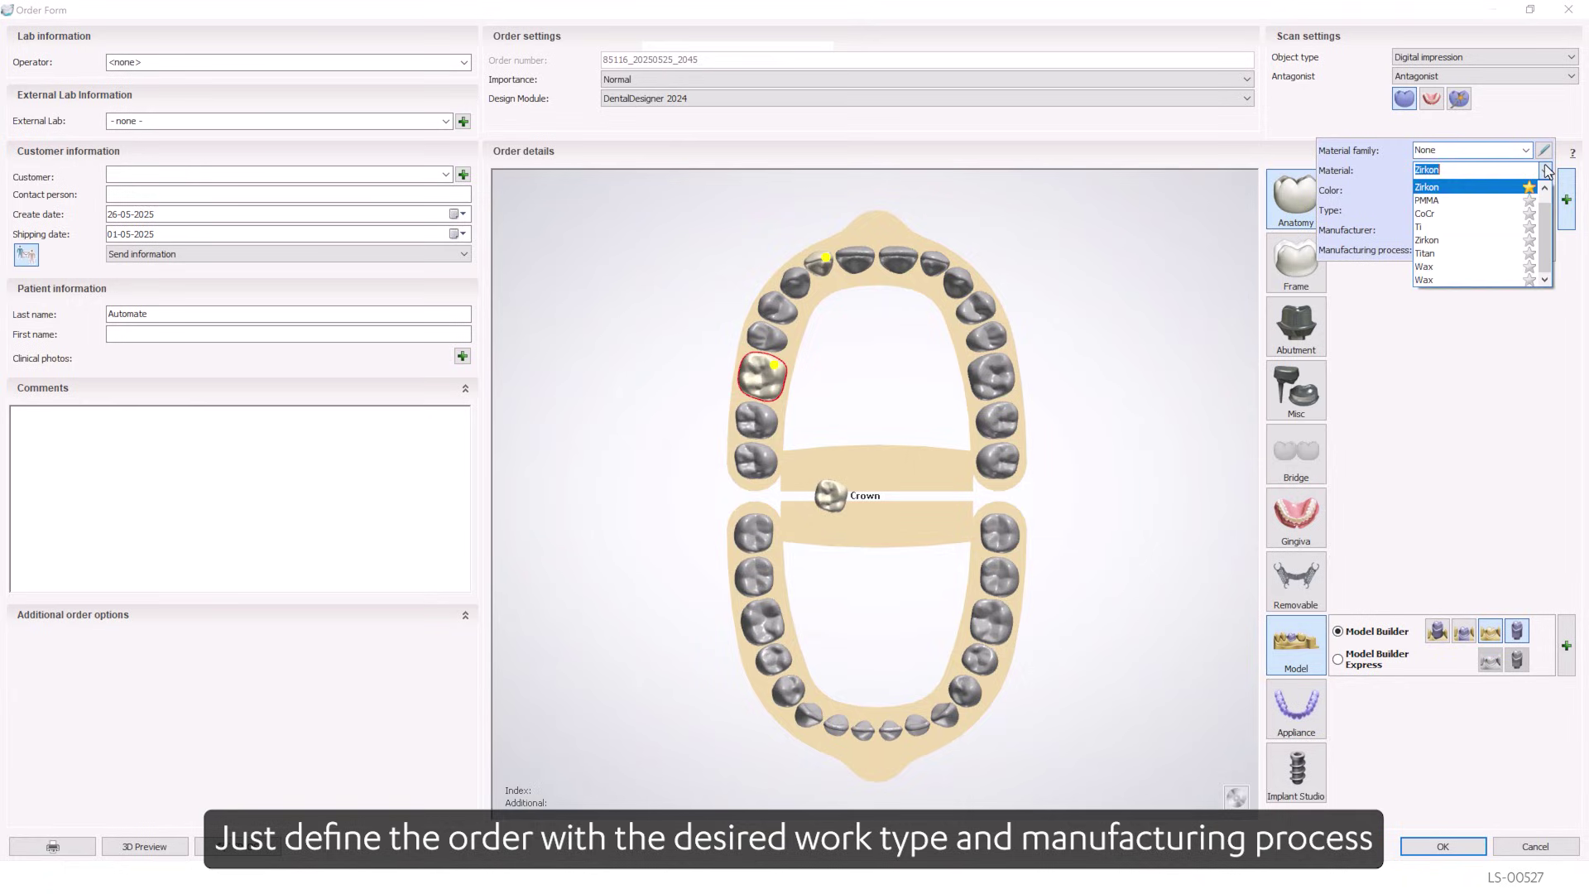
click(1505, 342)
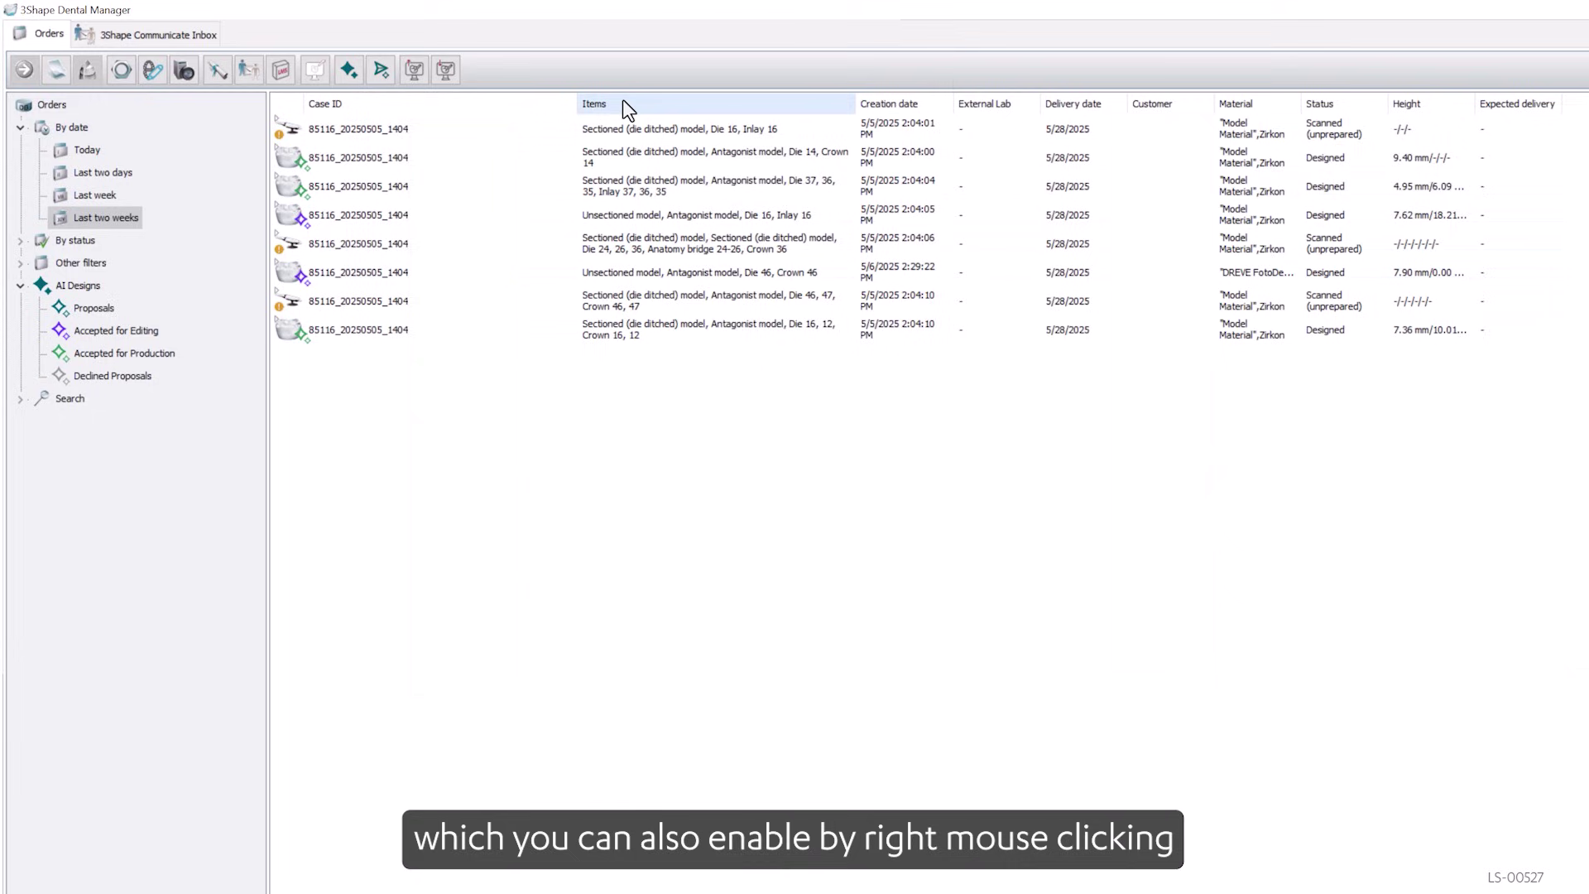
- Open the column chooser from the Items header and set the material family to Lithium Disilicate
right_click(623, 100)
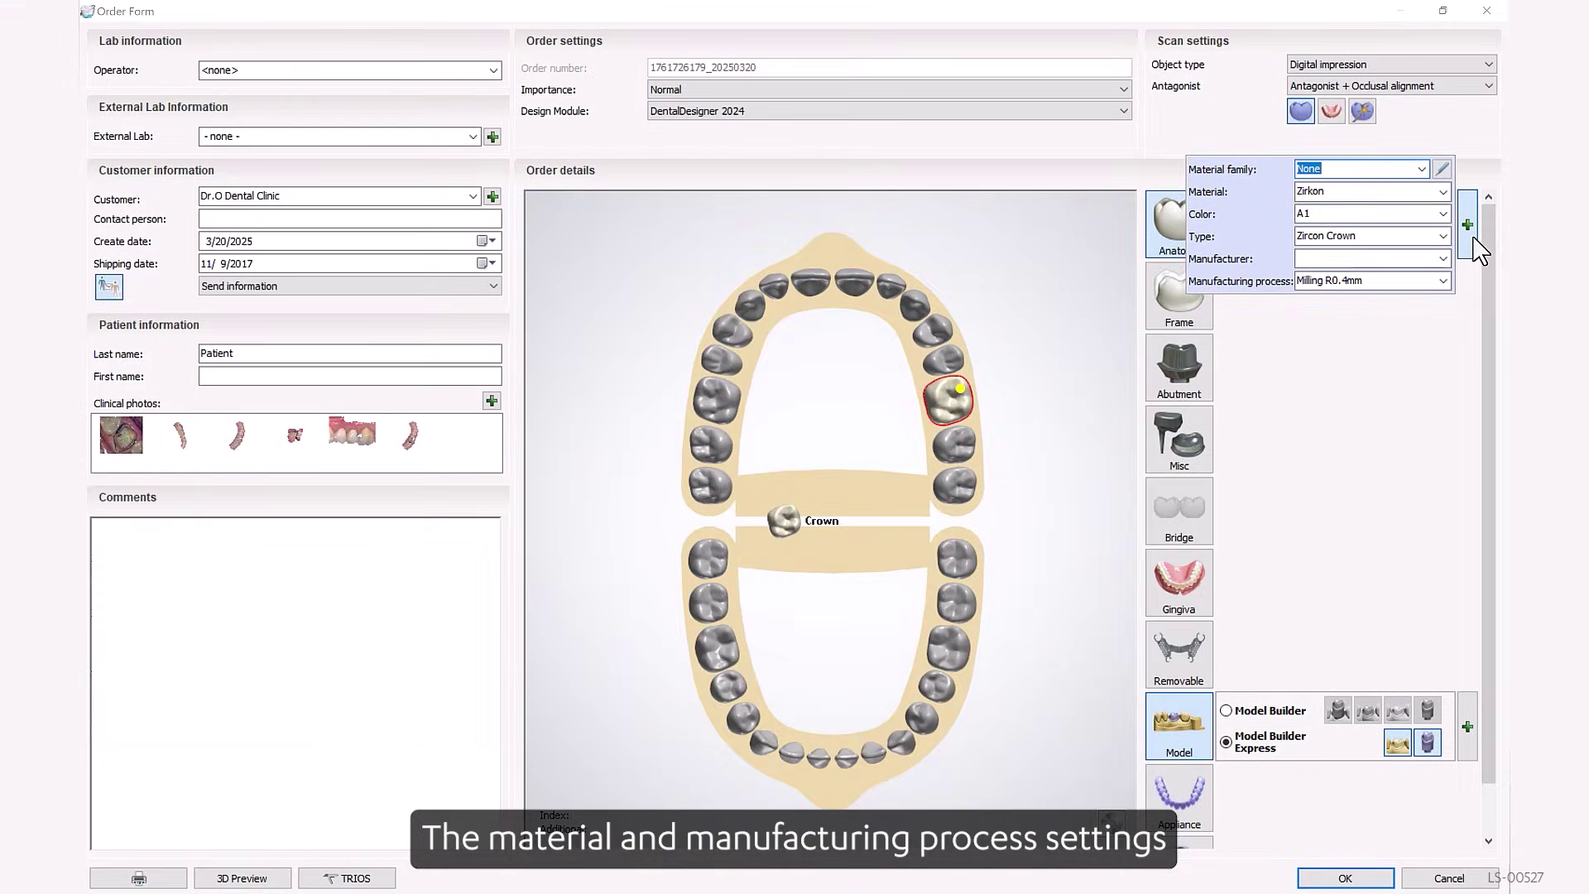
click(1422, 169)
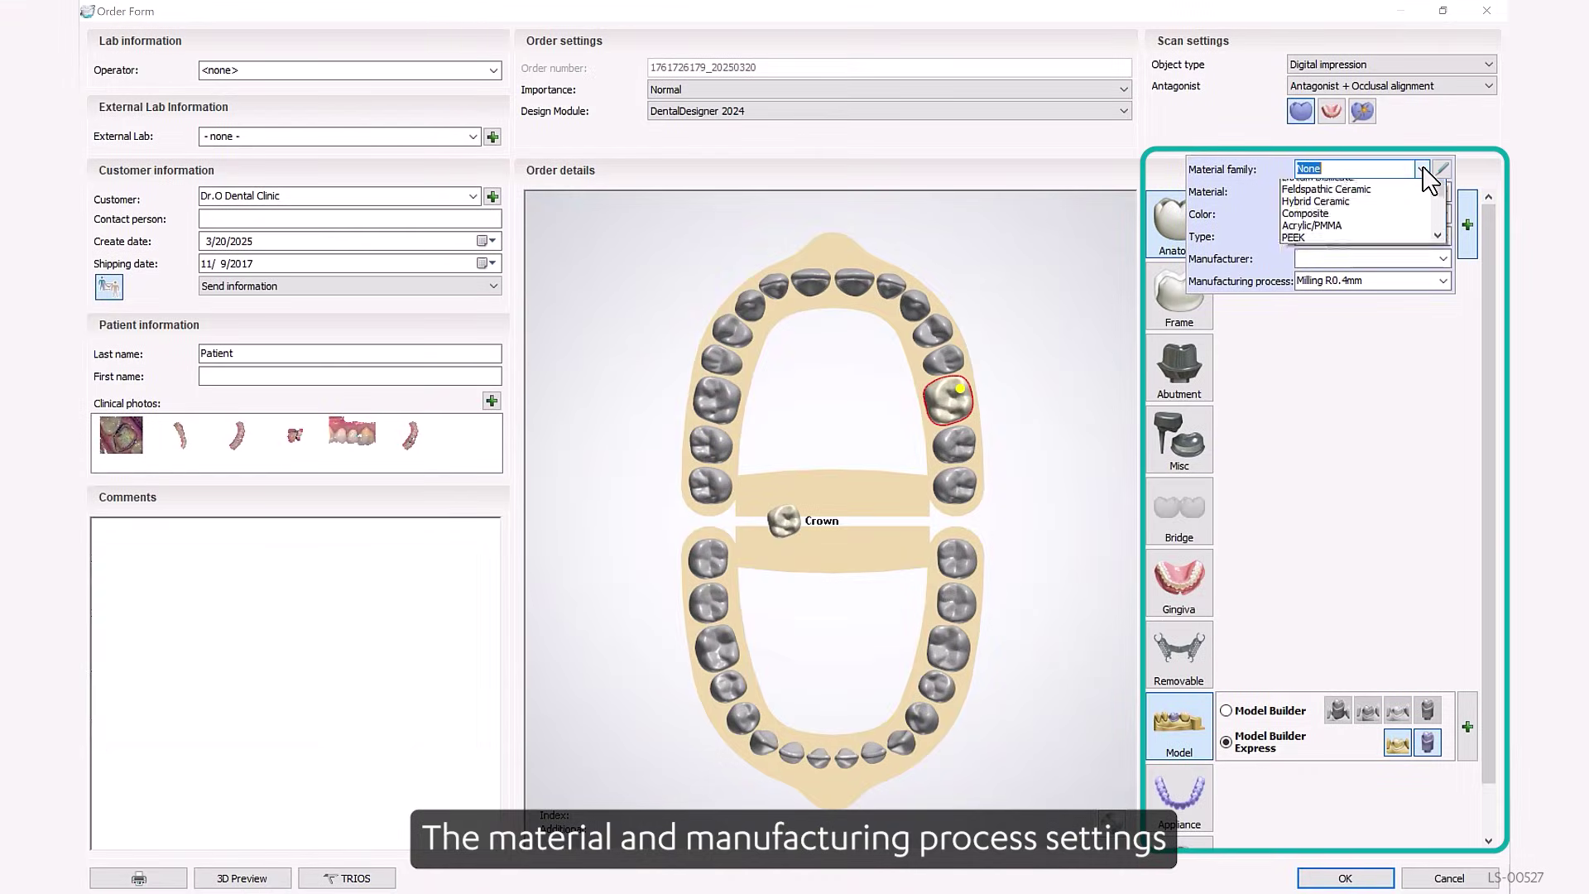
click(1354, 210)
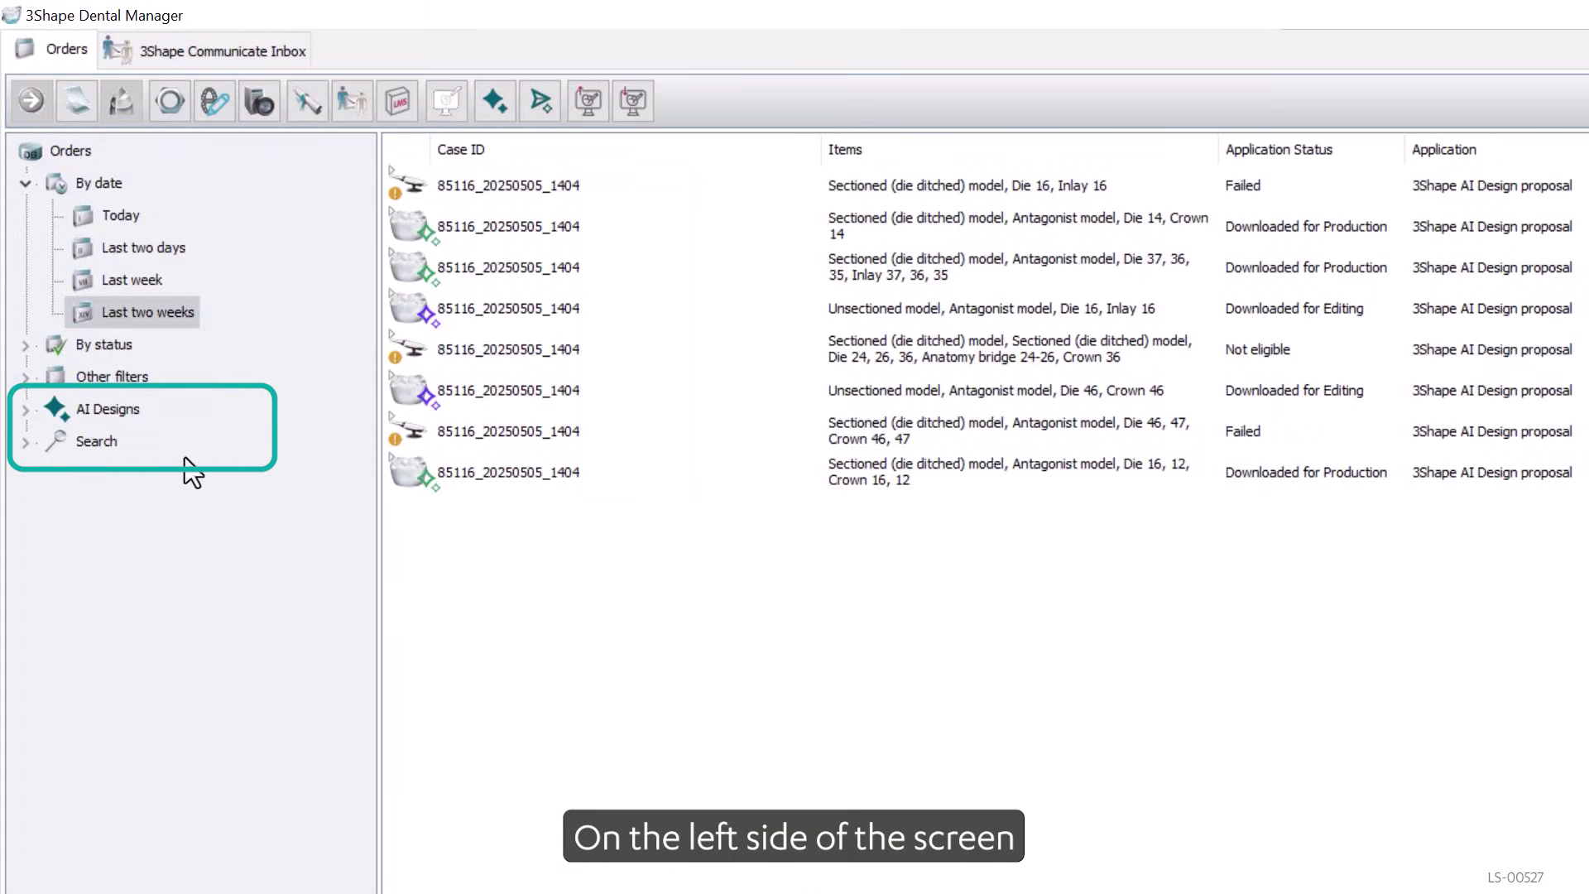
- Expand the AI Designs filters in the left tree and scroll down the order list
click(27, 411)
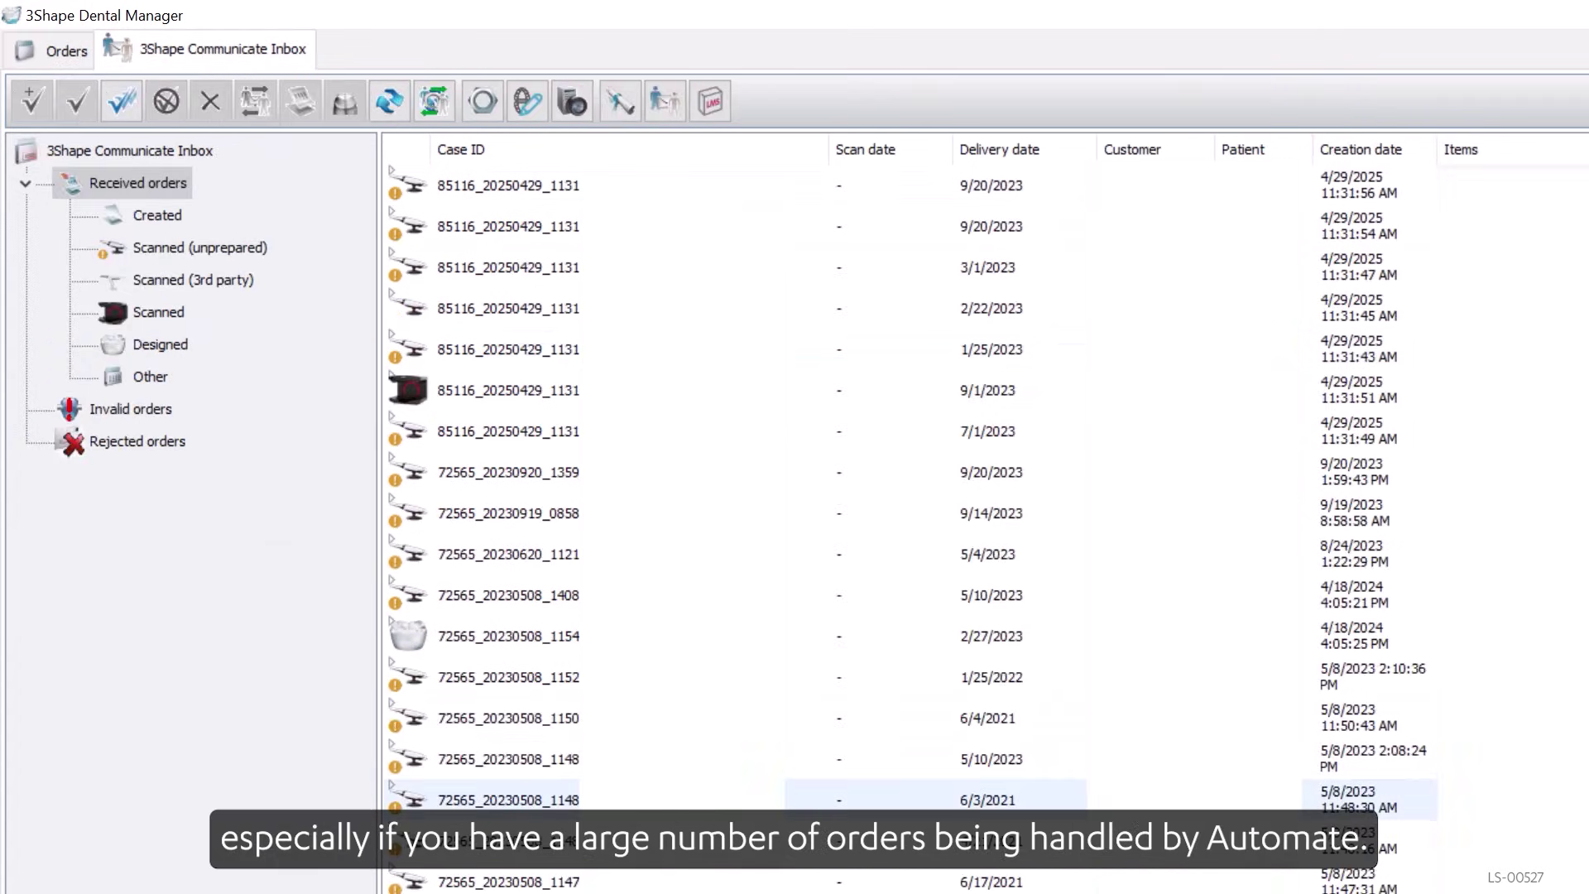
scroll(936, 554, down, 10)
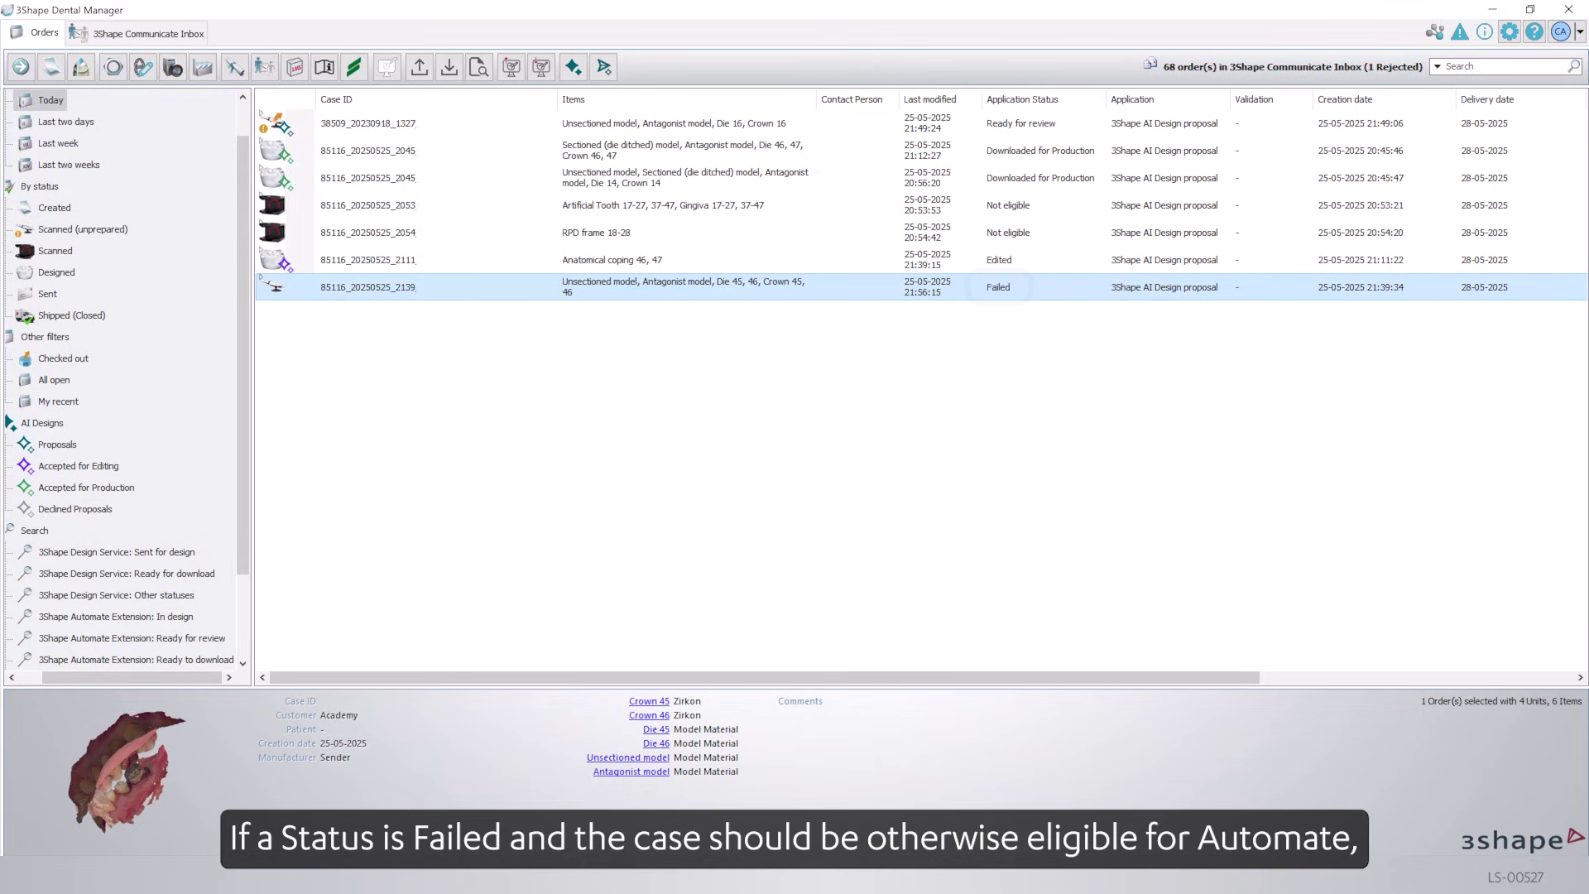
- Resend the Failed order to Automate and rotate its scan to an occlusal view
click(607, 68)
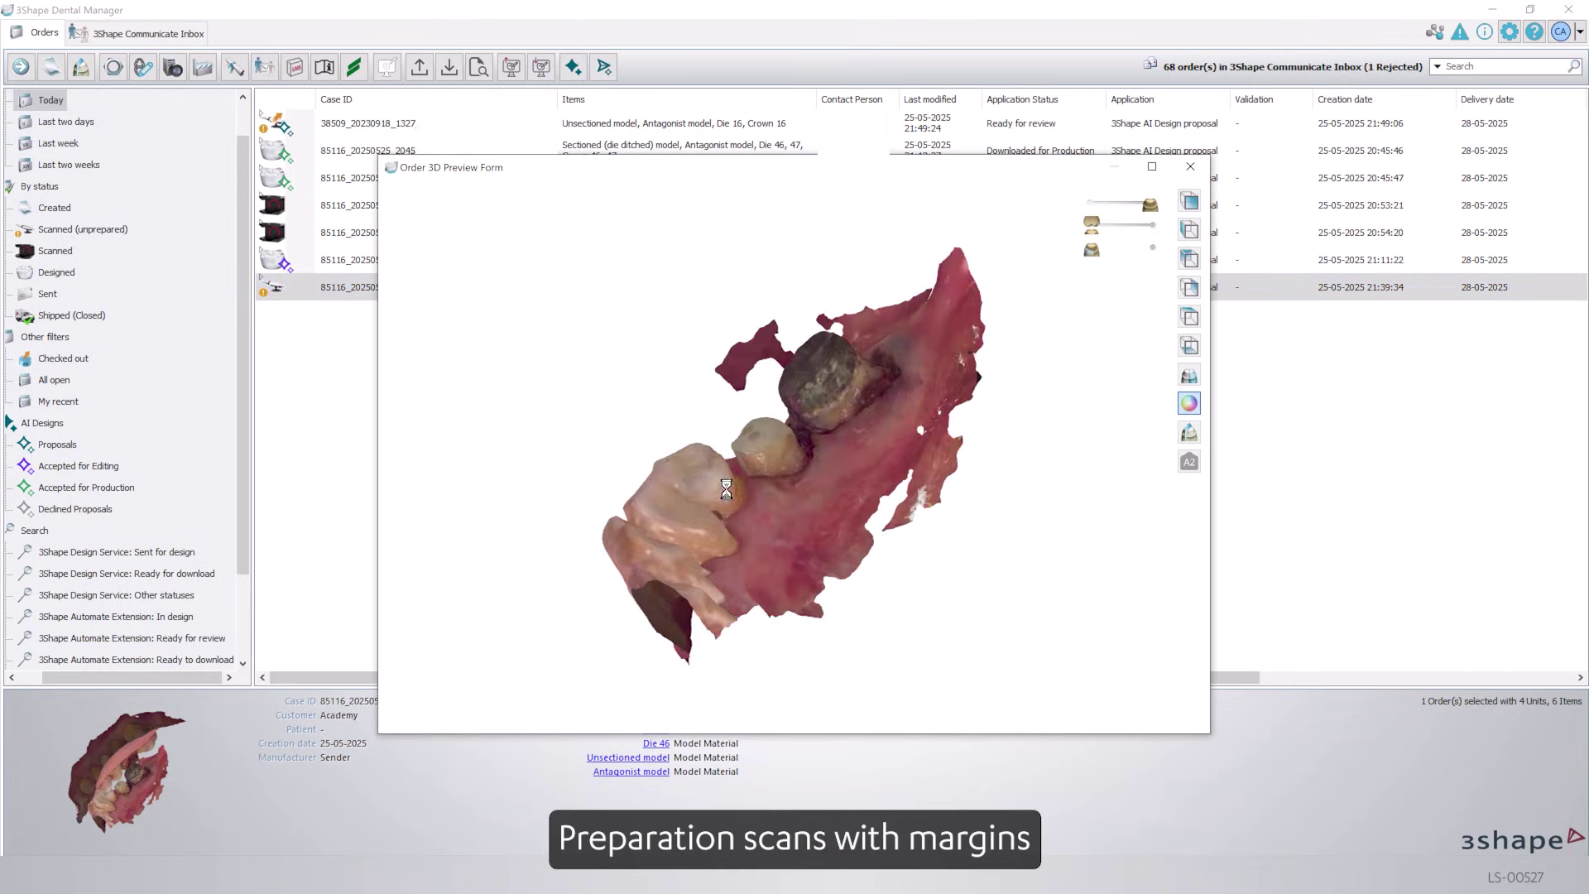
right_drag(608, 494, 966, 444)
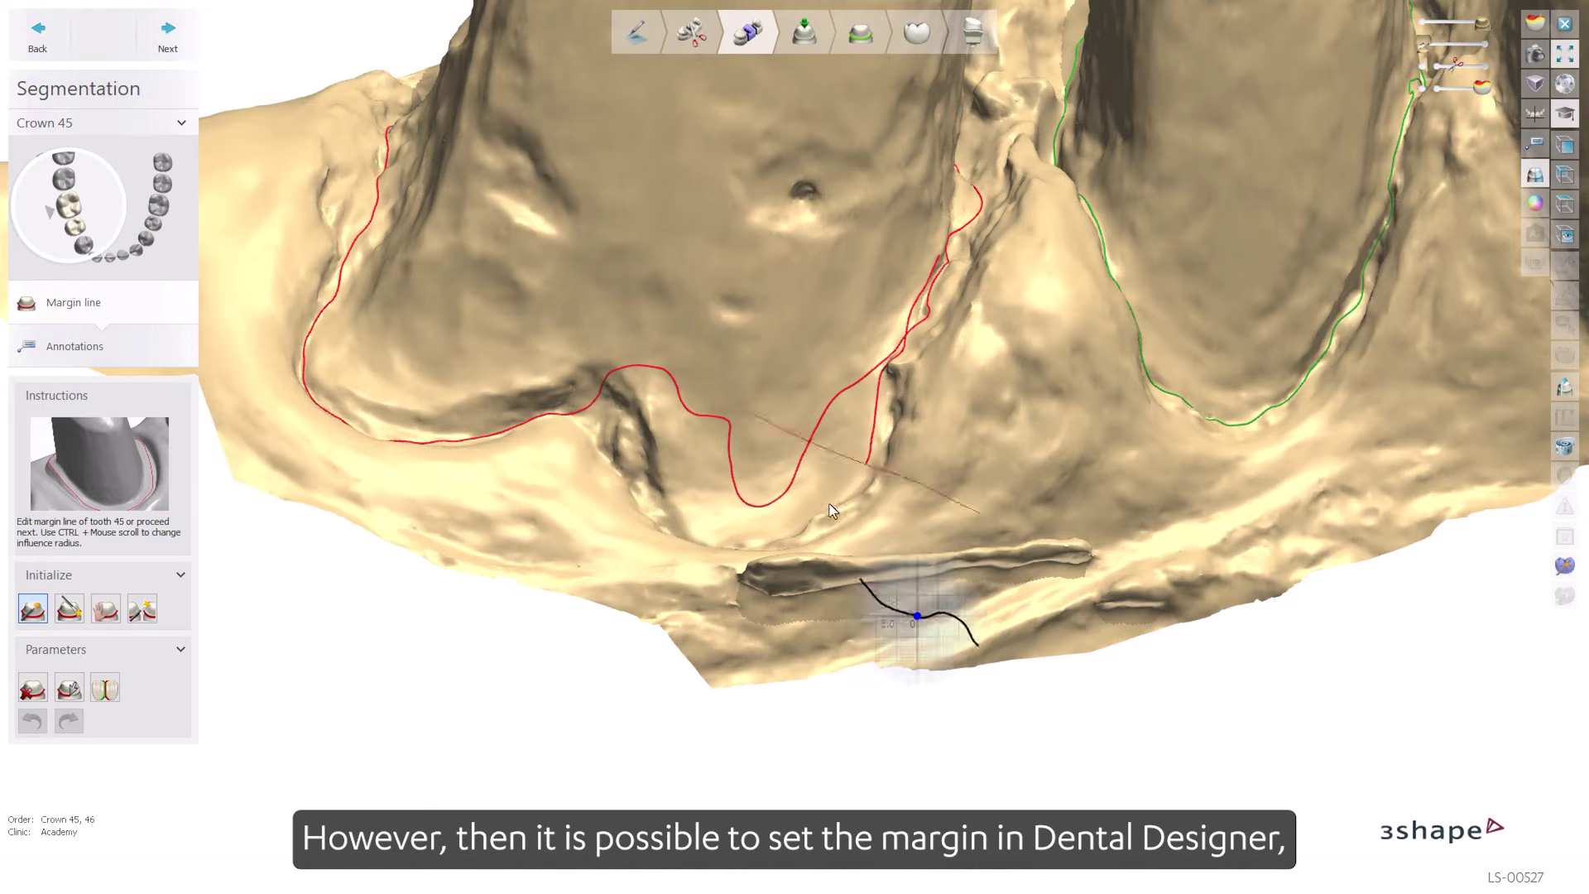
- Redraw the tooth 45 margin line, then close the case
mouse_move(833, 511)
mouse_down()
mouse_move(712, 596)
mouse_move(605, 568)
mouse_move(654, 538)
mouse_up()
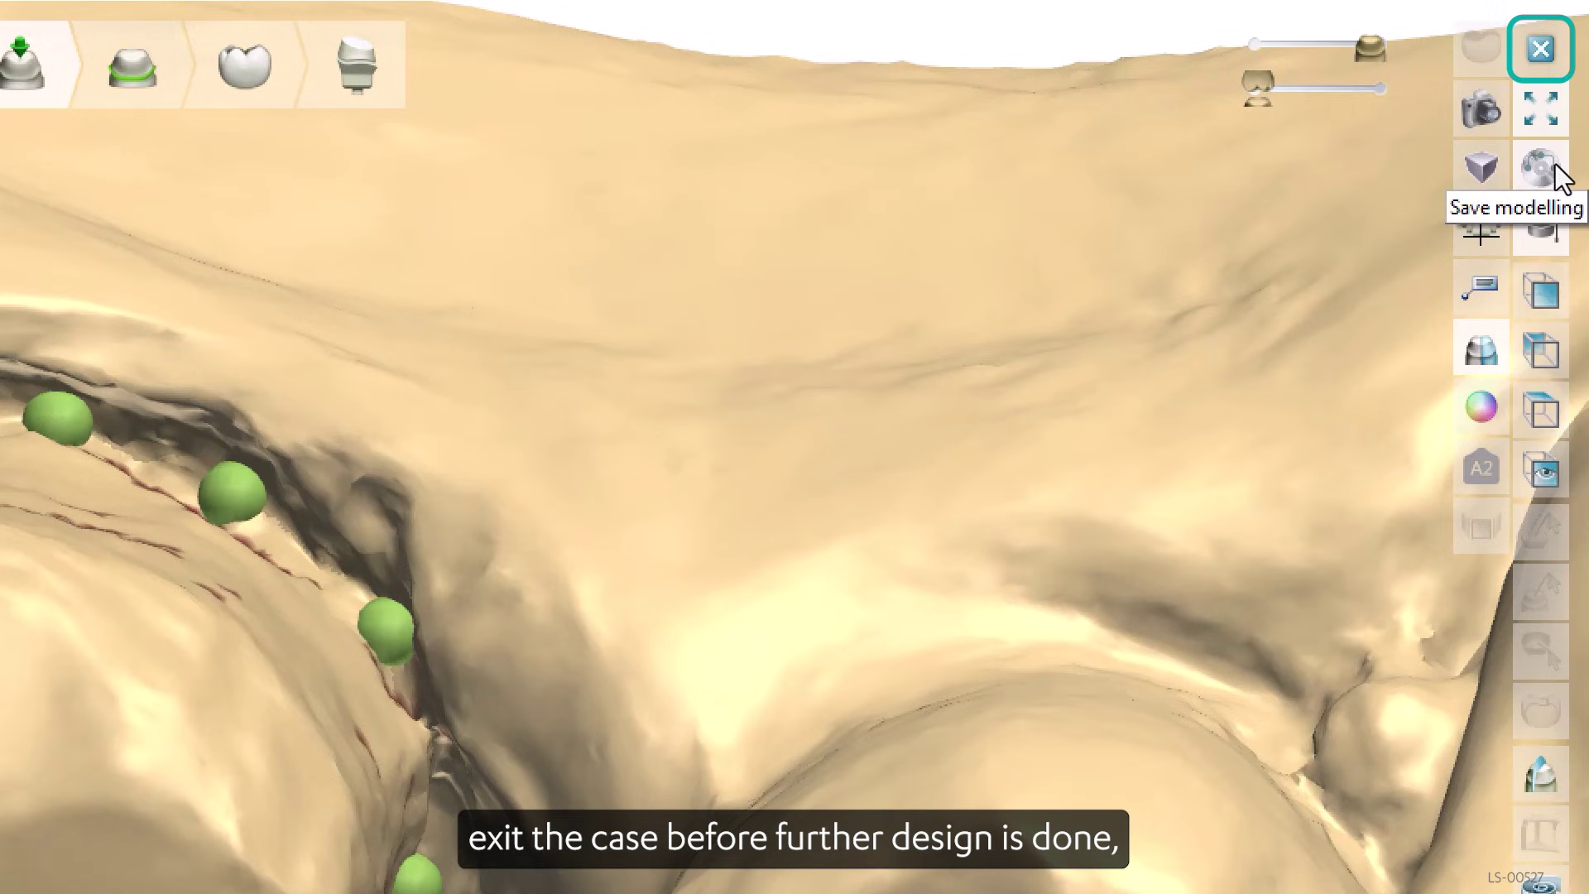
click(1541, 50)
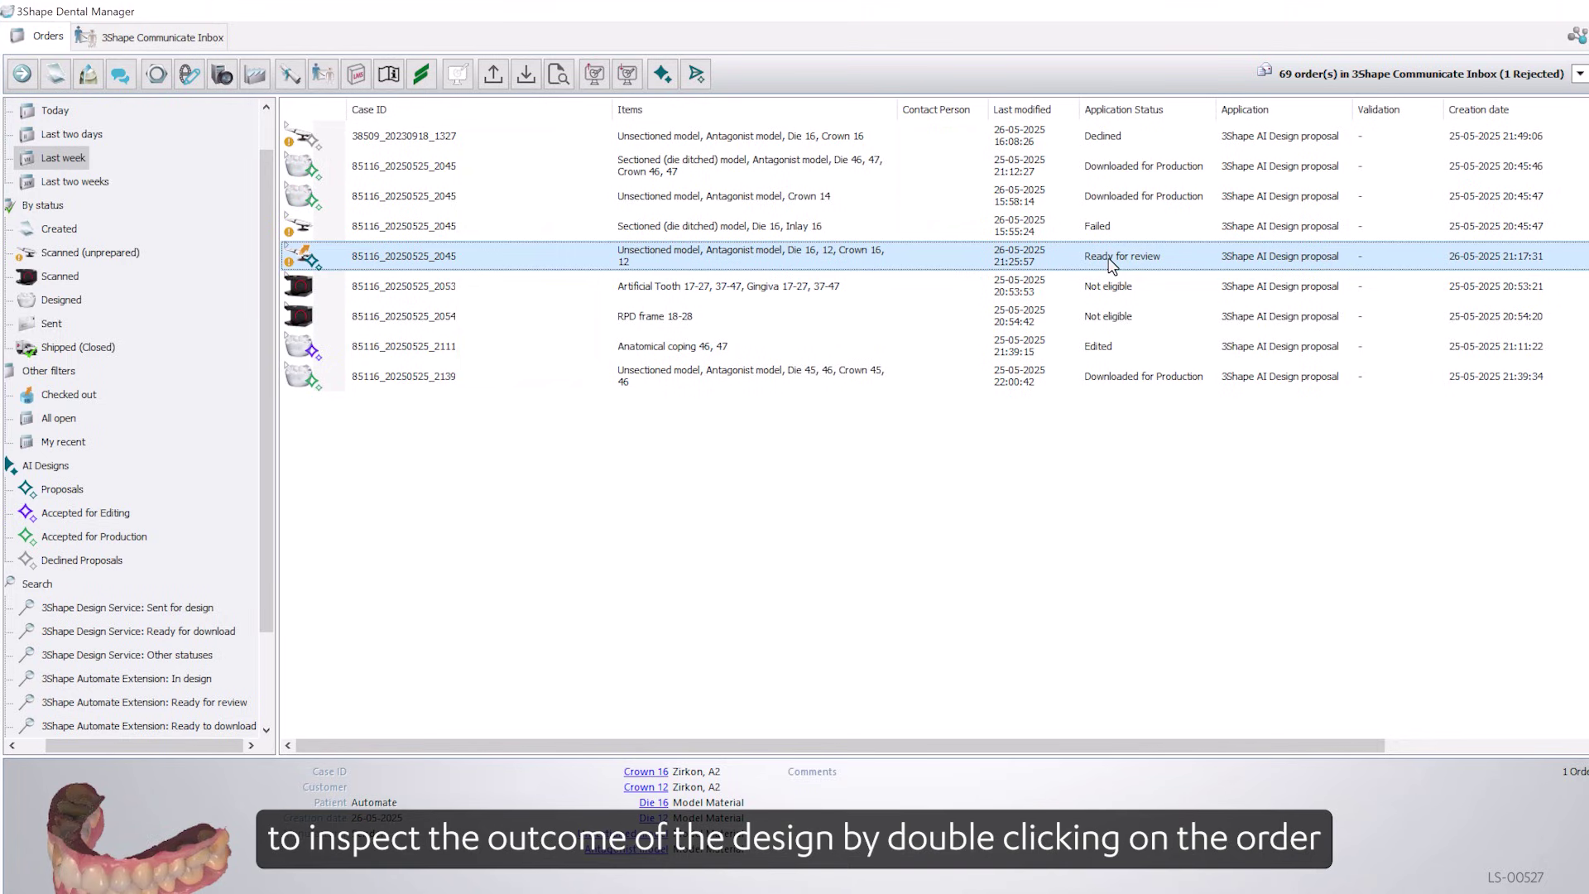
- Open the Ready for review proposal and inspect its Occlusal Clearance colour map
right_click(1112, 263)
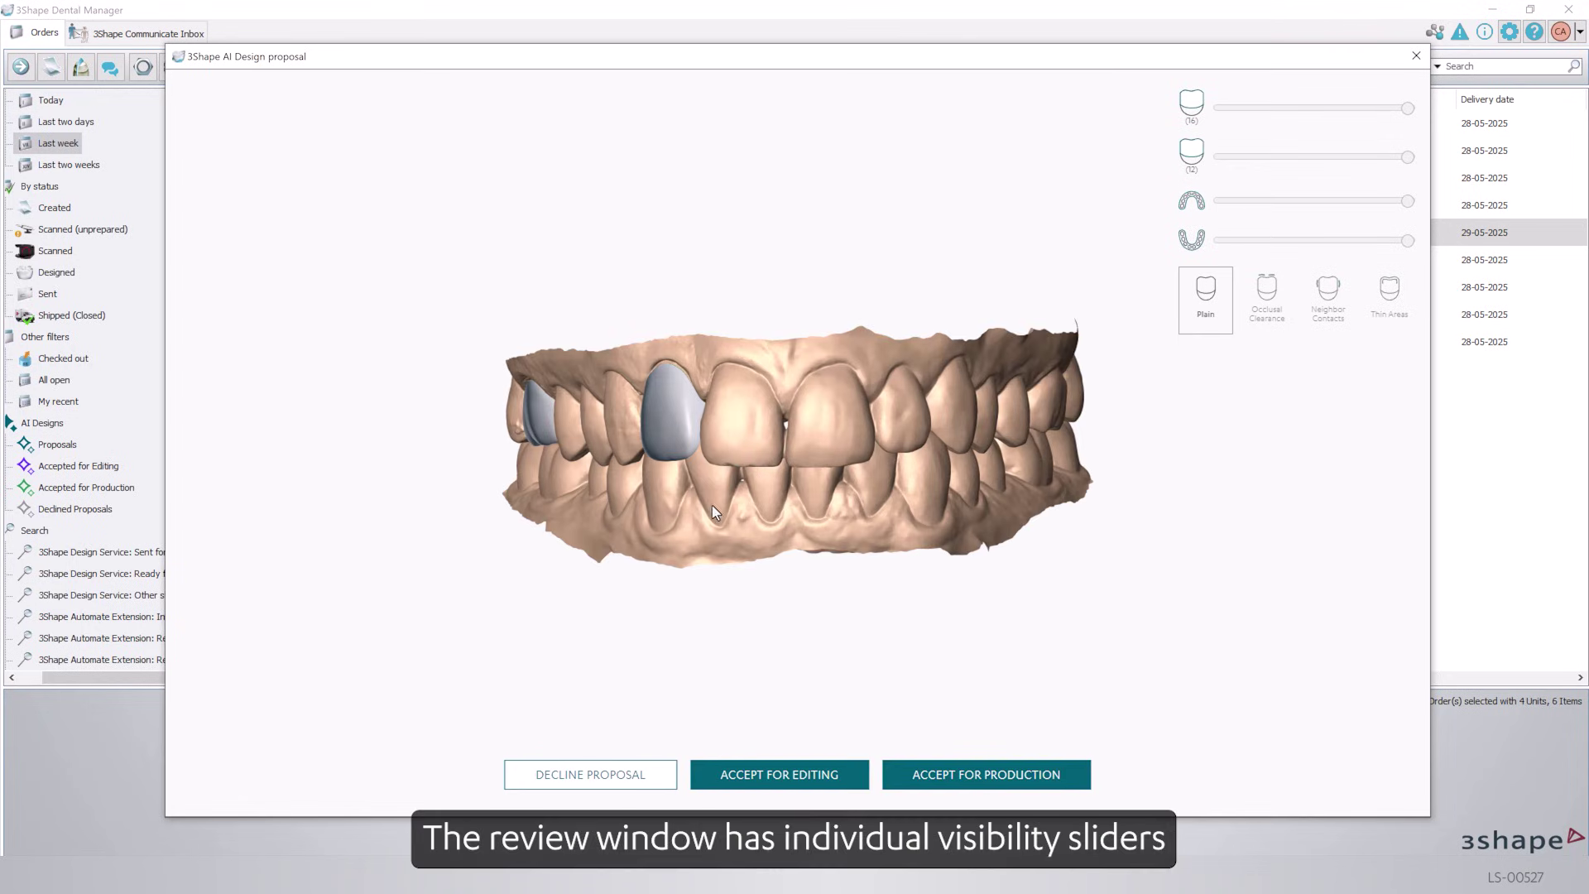
drag(722, 504, 1025, 494)
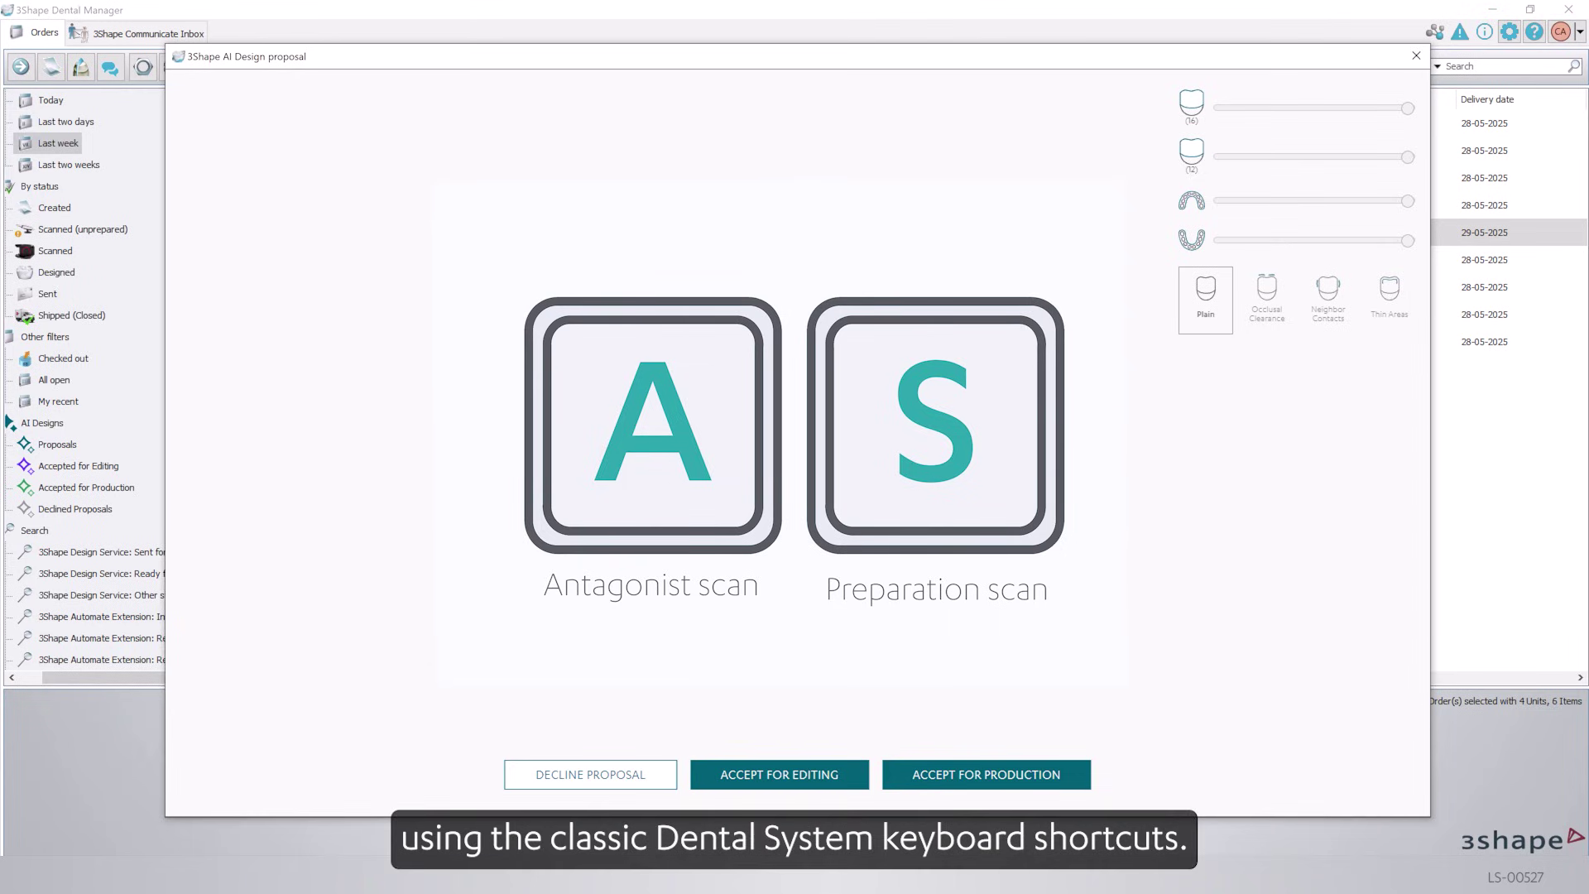
key(a)
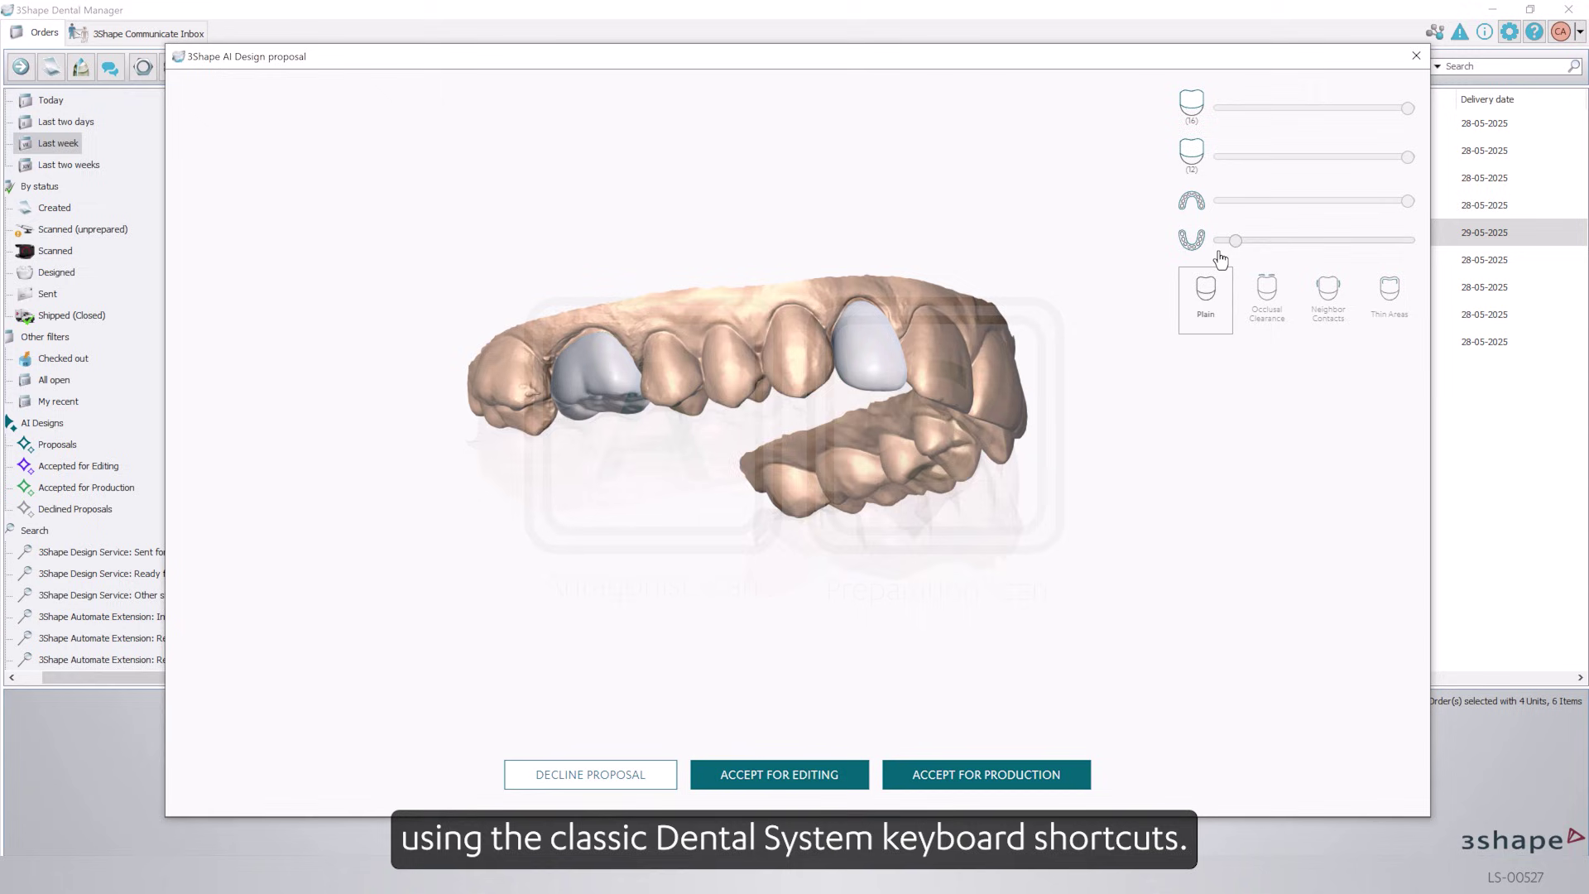
right_drag(907, 410, 832, 449)
scroll(861, 414, up, 2)
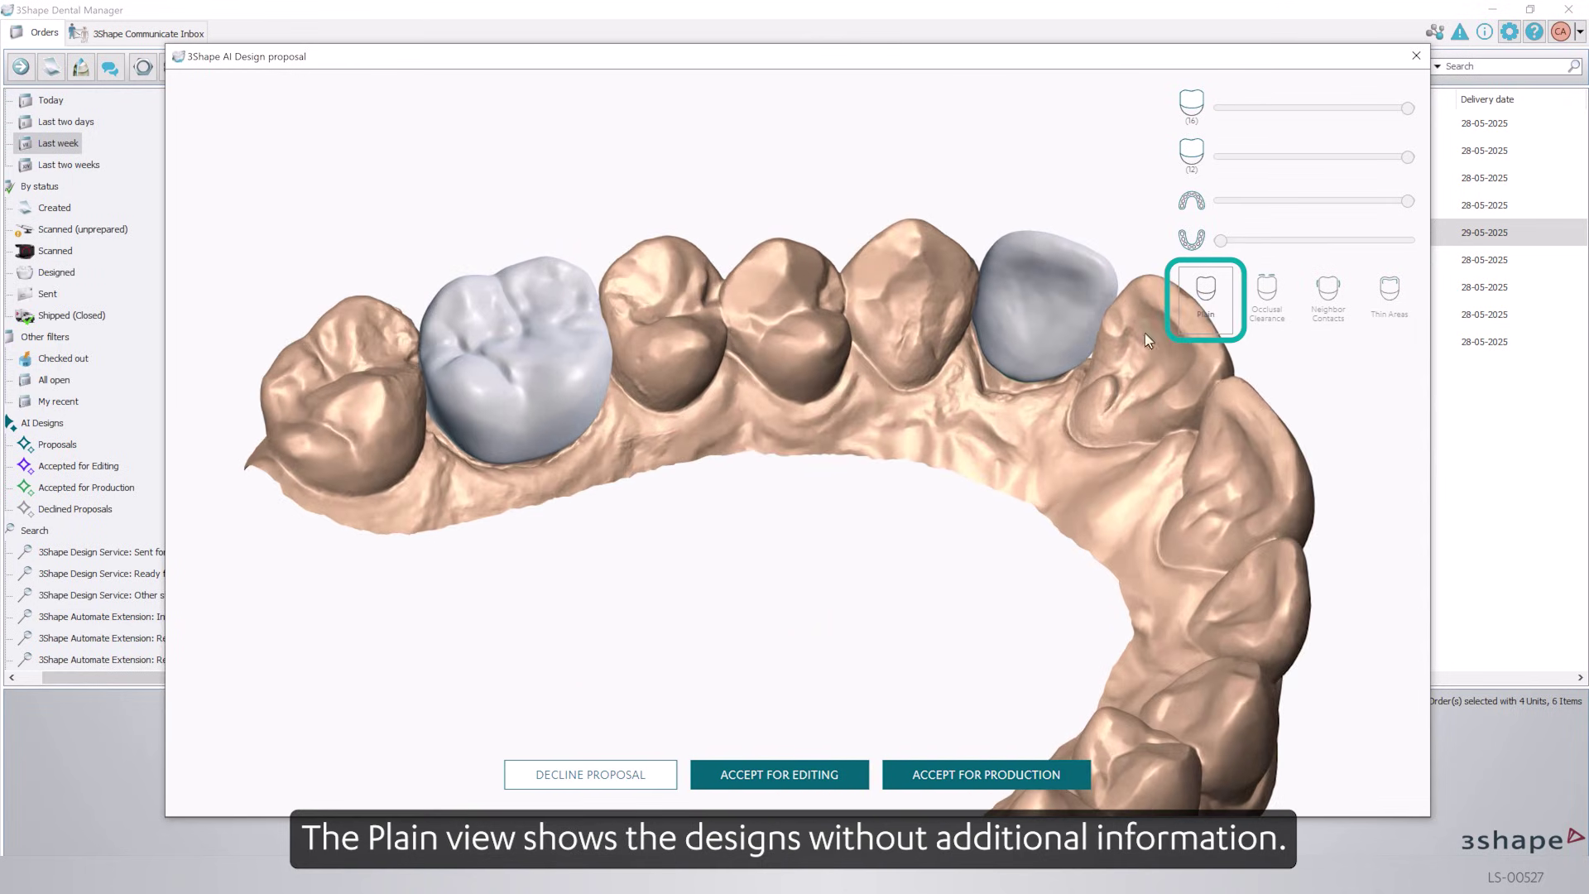
right_drag(823, 215, 910, 291)
click(1265, 302)
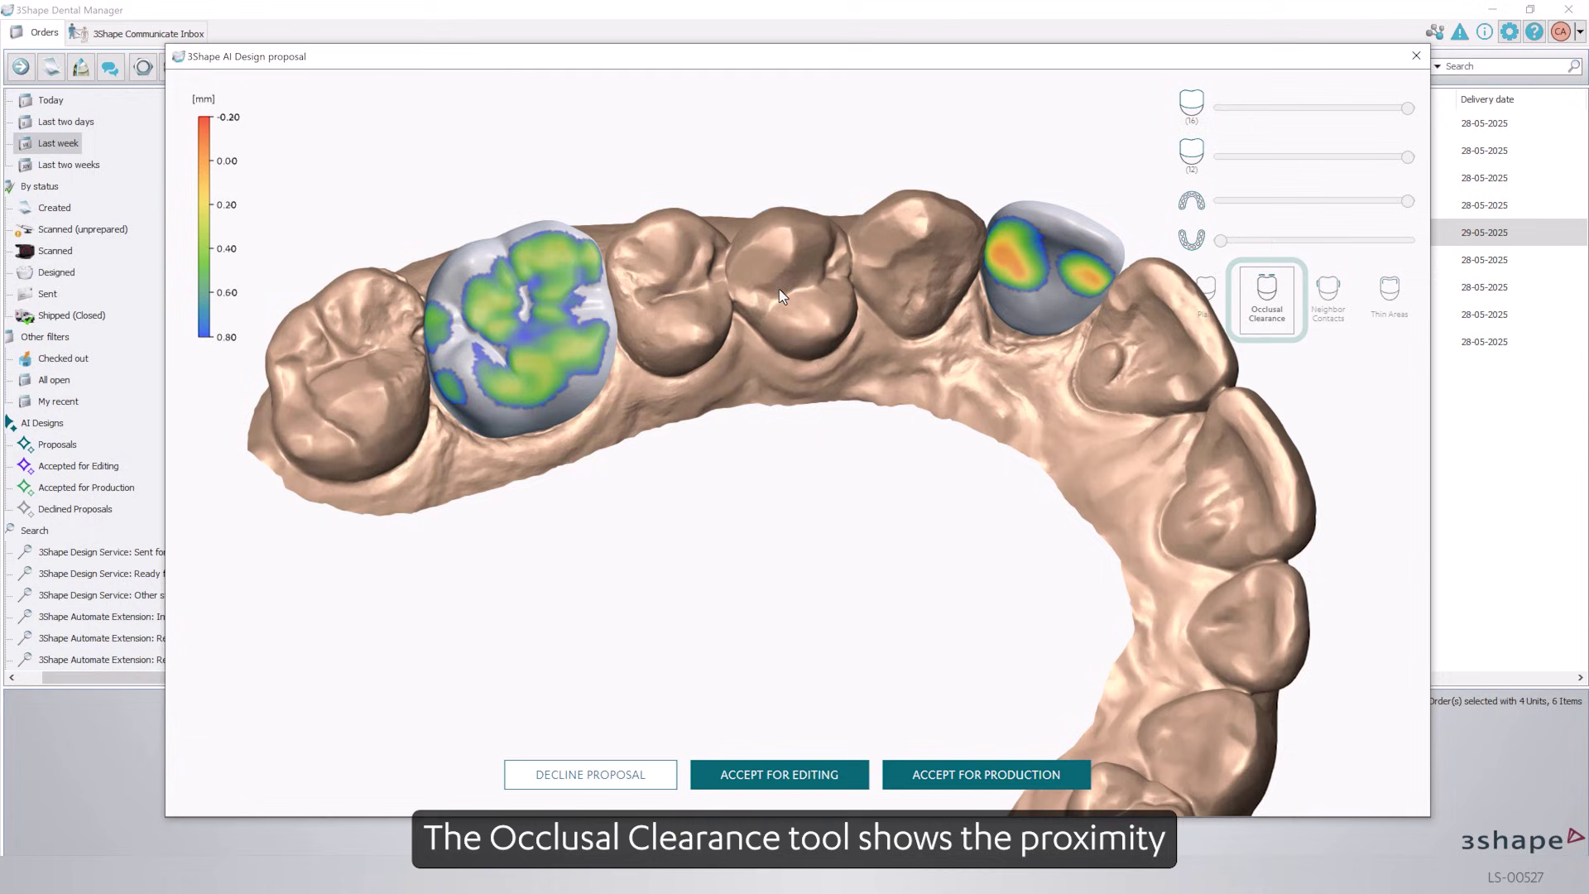
mouse_move(1221, 240)
mouse_down()
mouse_move(1408, 241)
mouse_move(1221, 241)
mouse_up()
- Check the crowns' Neighbor Contacts with the jaw hidden
click(1317, 298)
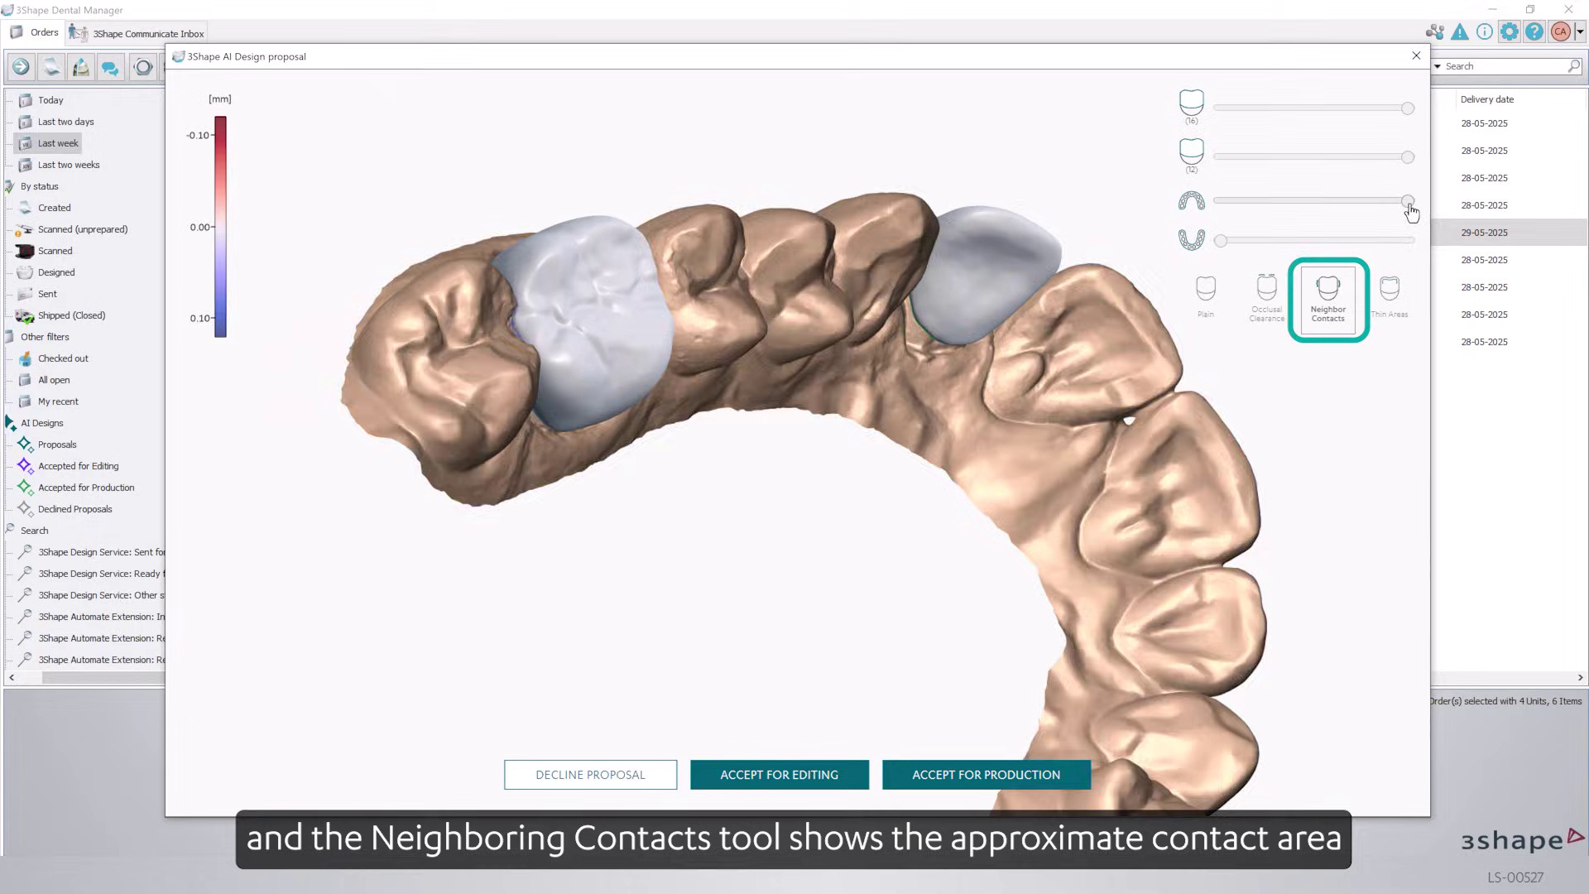
drag(1408, 201, 1221, 201)
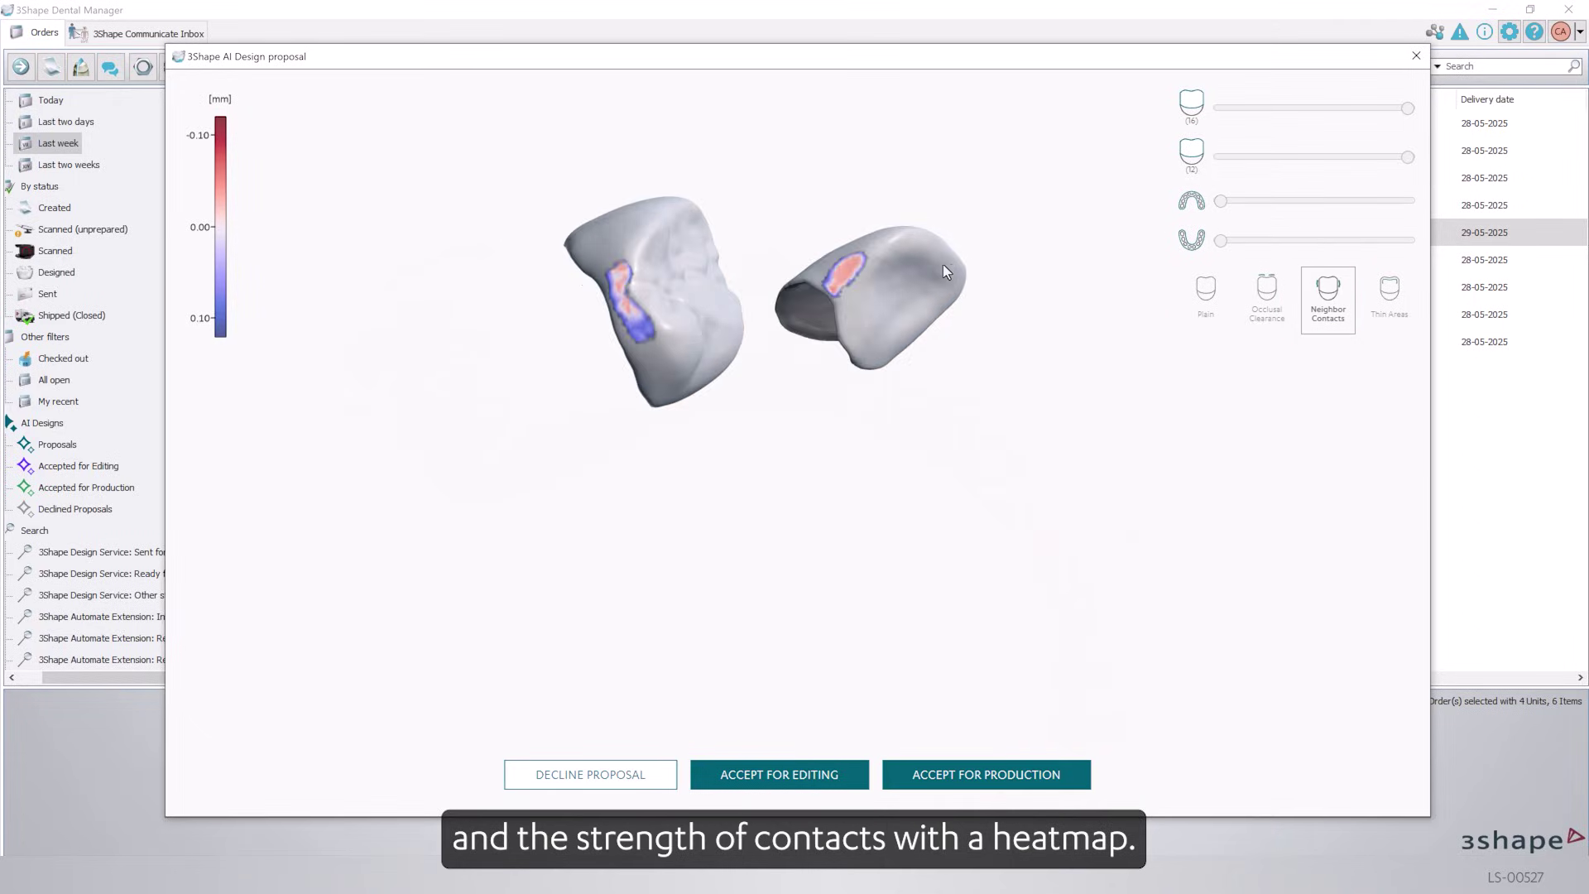
drag(946, 271, 1120, 296)
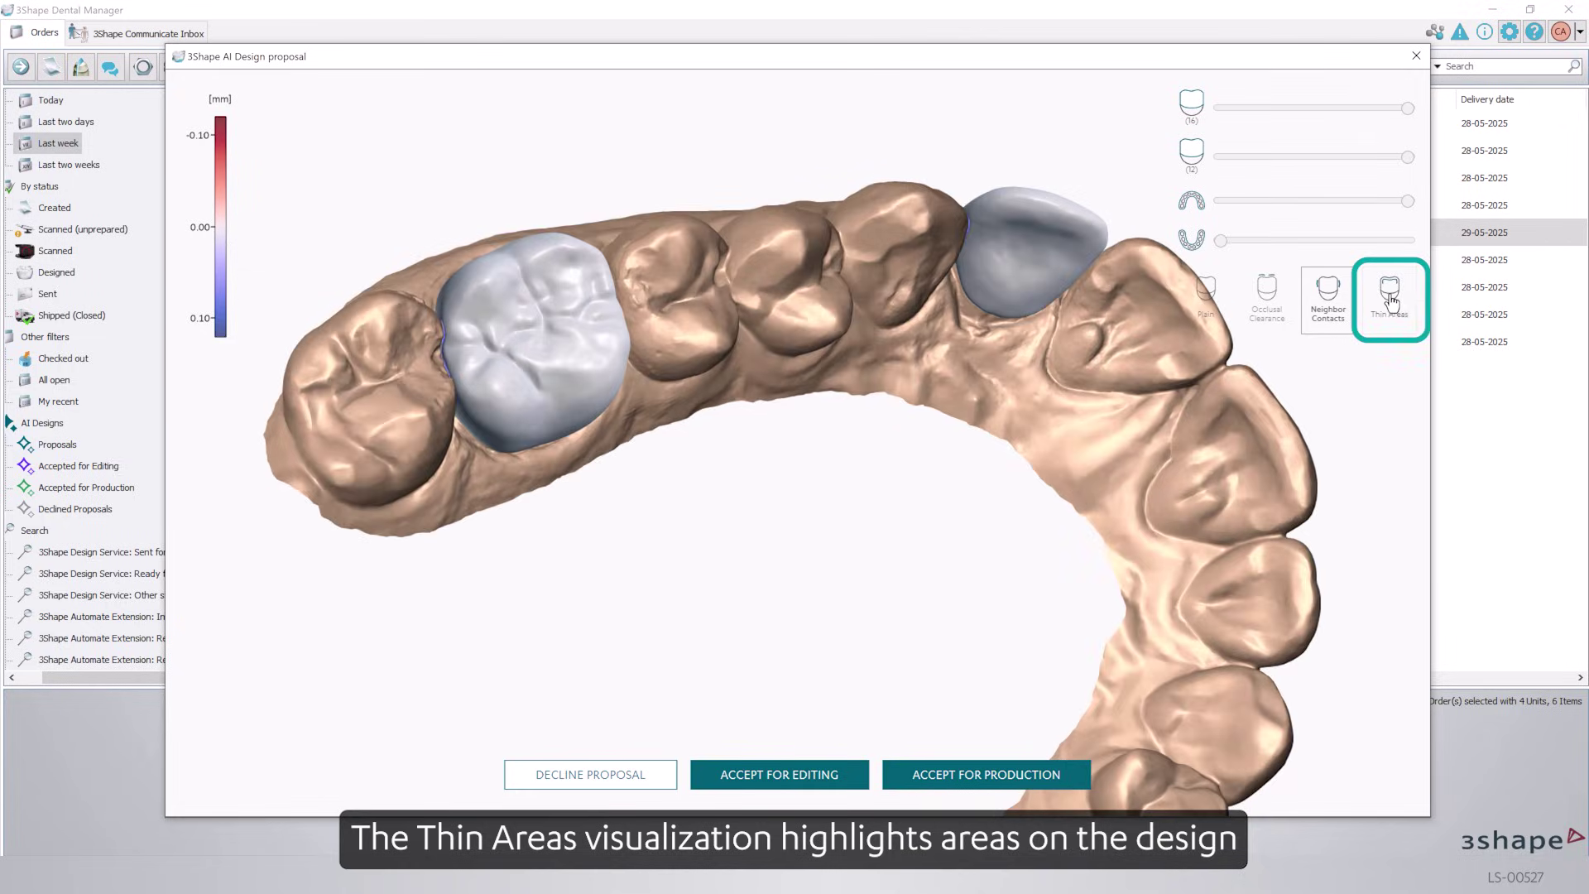
- Turn on the Thin Areas check and inspect the crowns for thin spots
click(1391, 302)
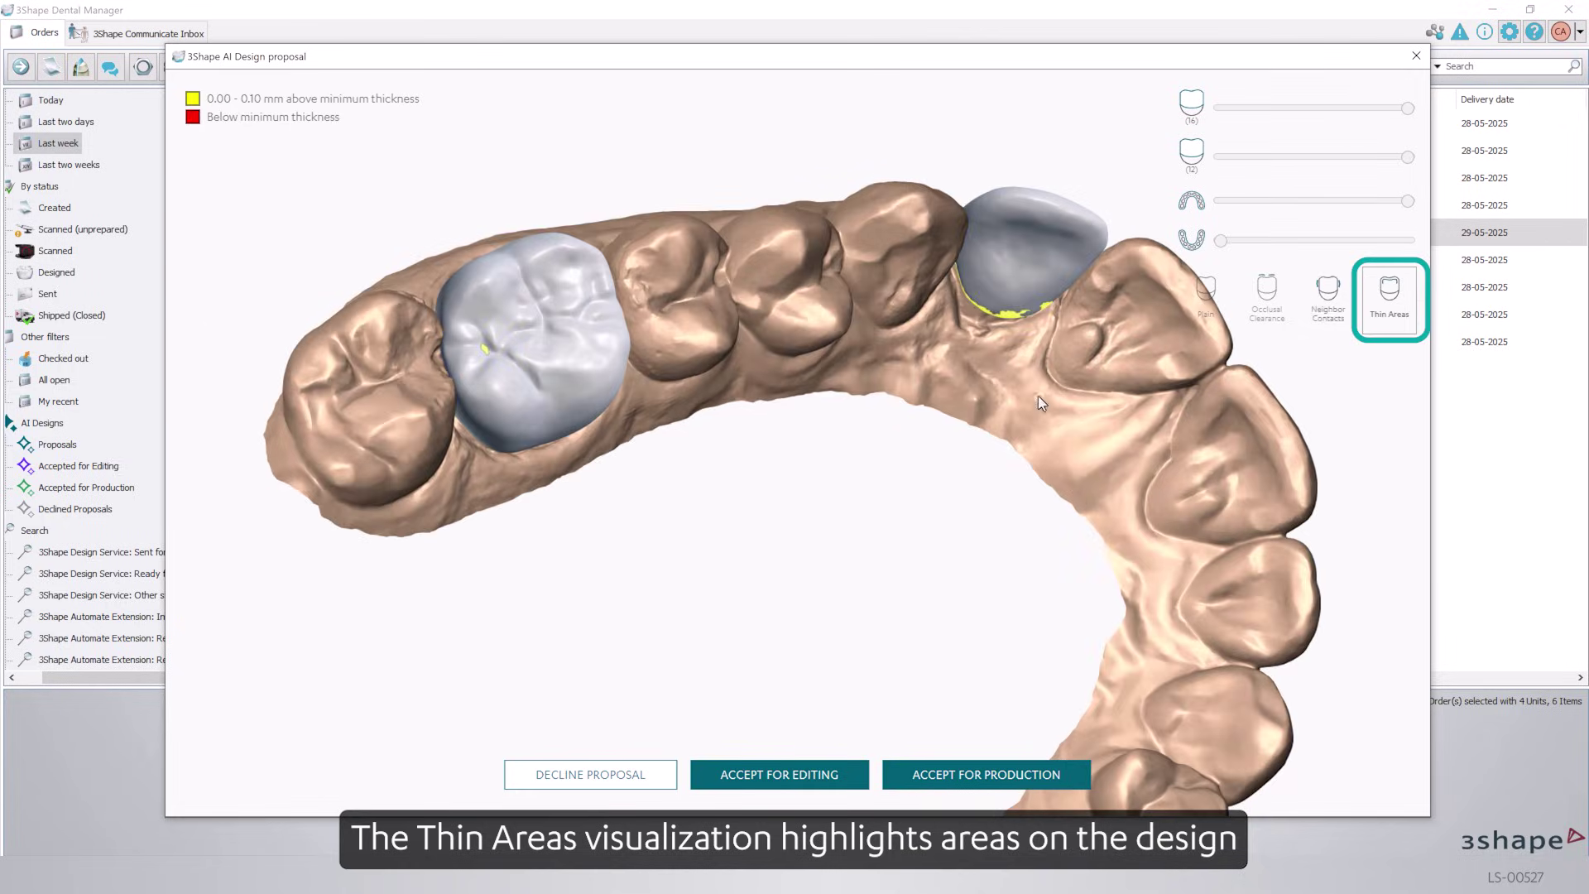
drag(1038, 396, 1257, 202)
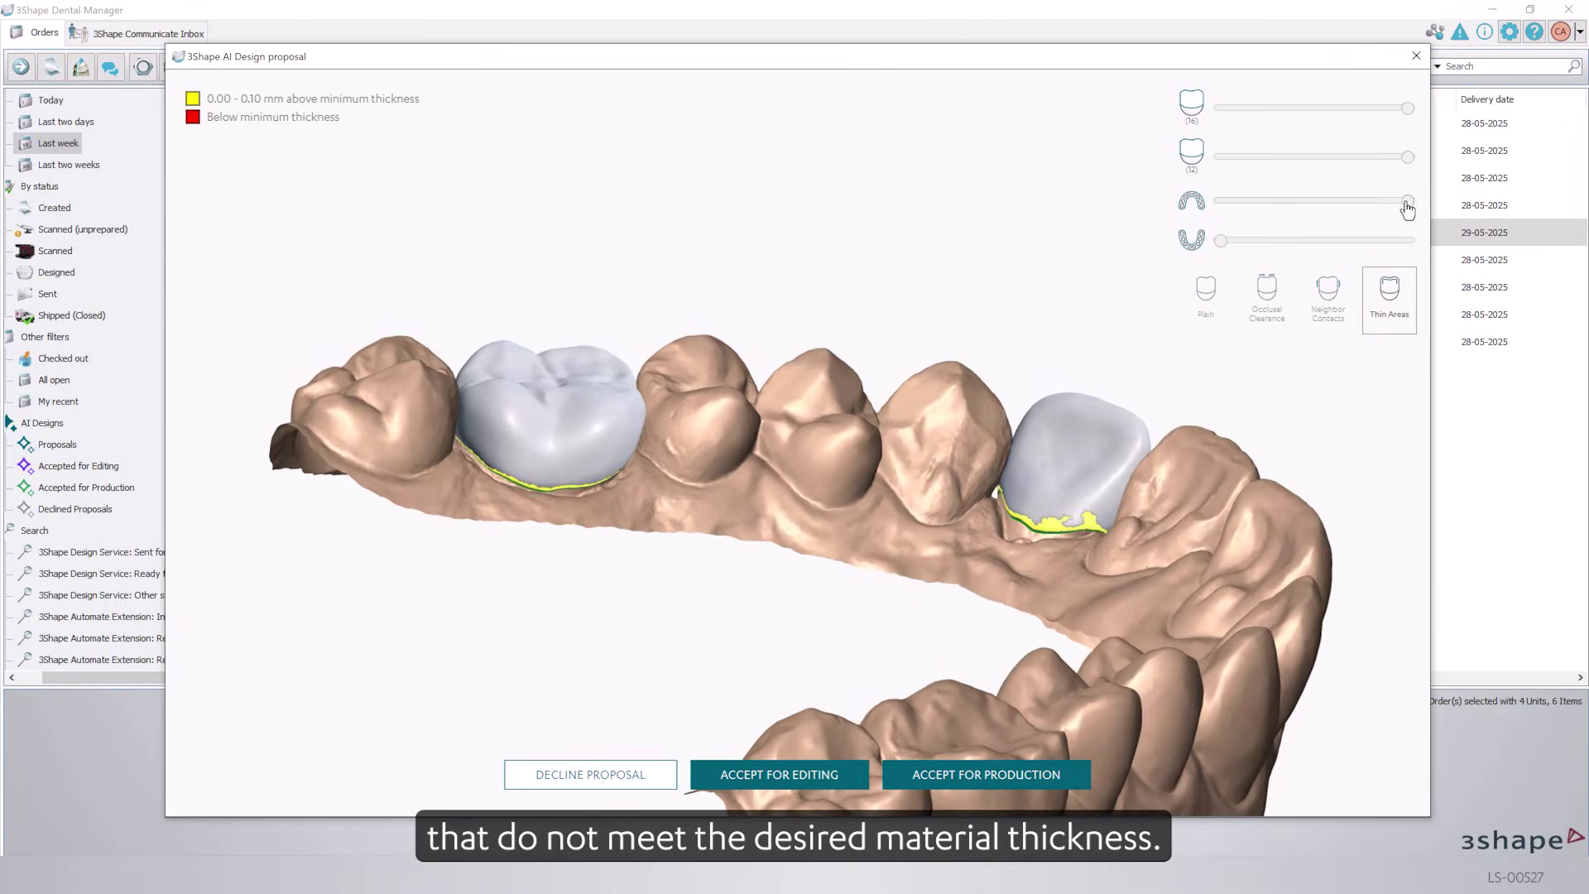
drag(1407, 202, 1006, 261)
drag(553, 311, 1063, 389)
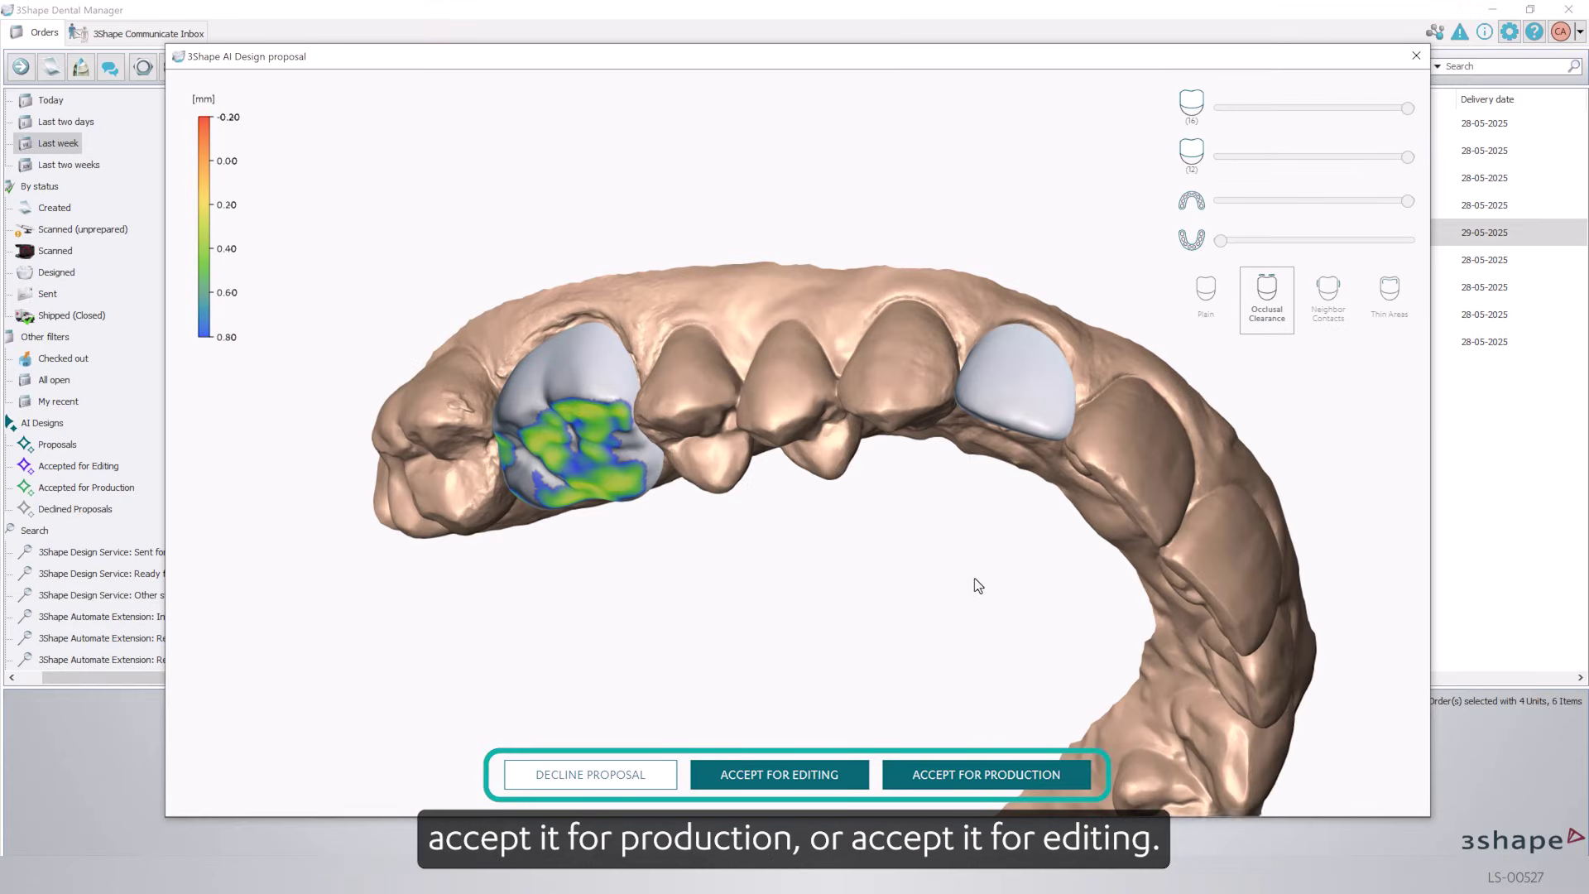
- Accept the two-crown AI proposal for production
right_drag(975, 578, 1006, 627)
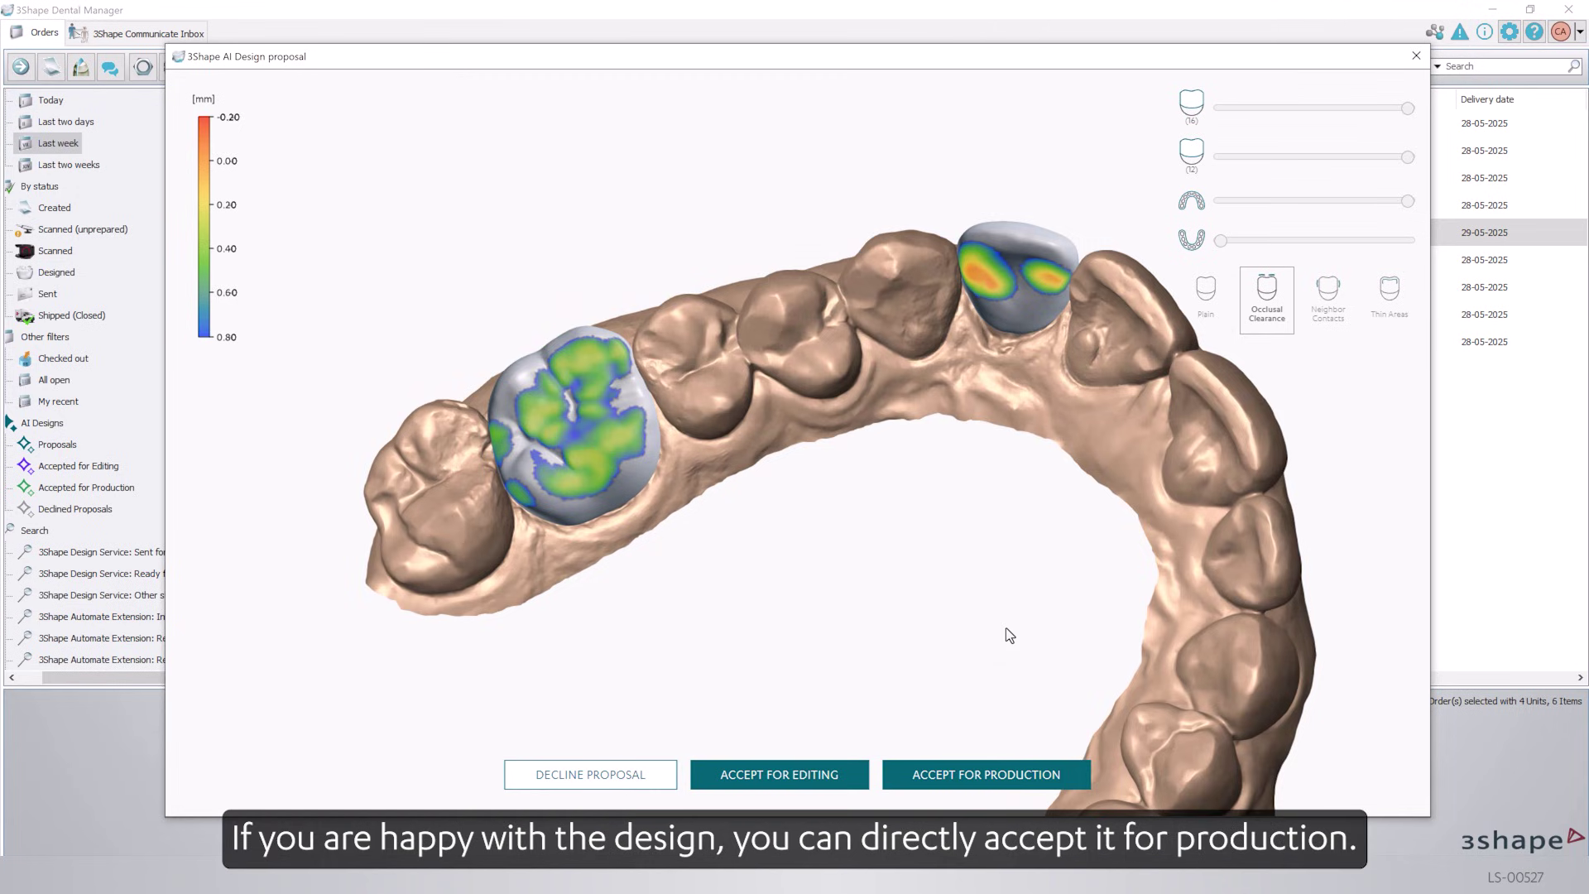
click(1011, 775)
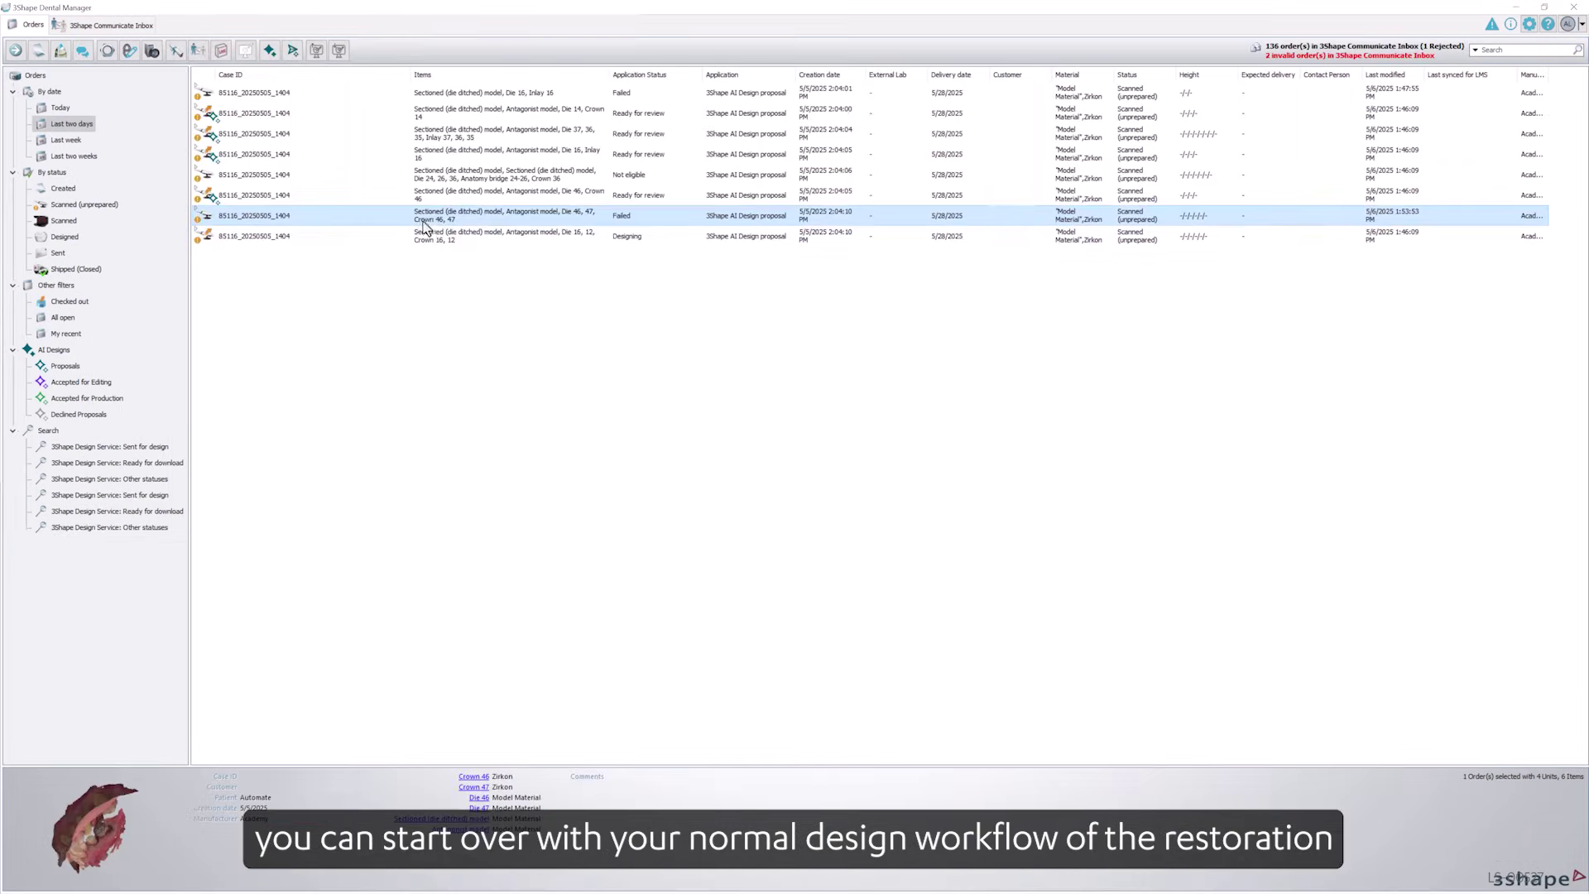
- Accept the Inlay 37, 36, 35 AI proposal for editing, then select the crown 16, 12 order
right_click(425, 221)
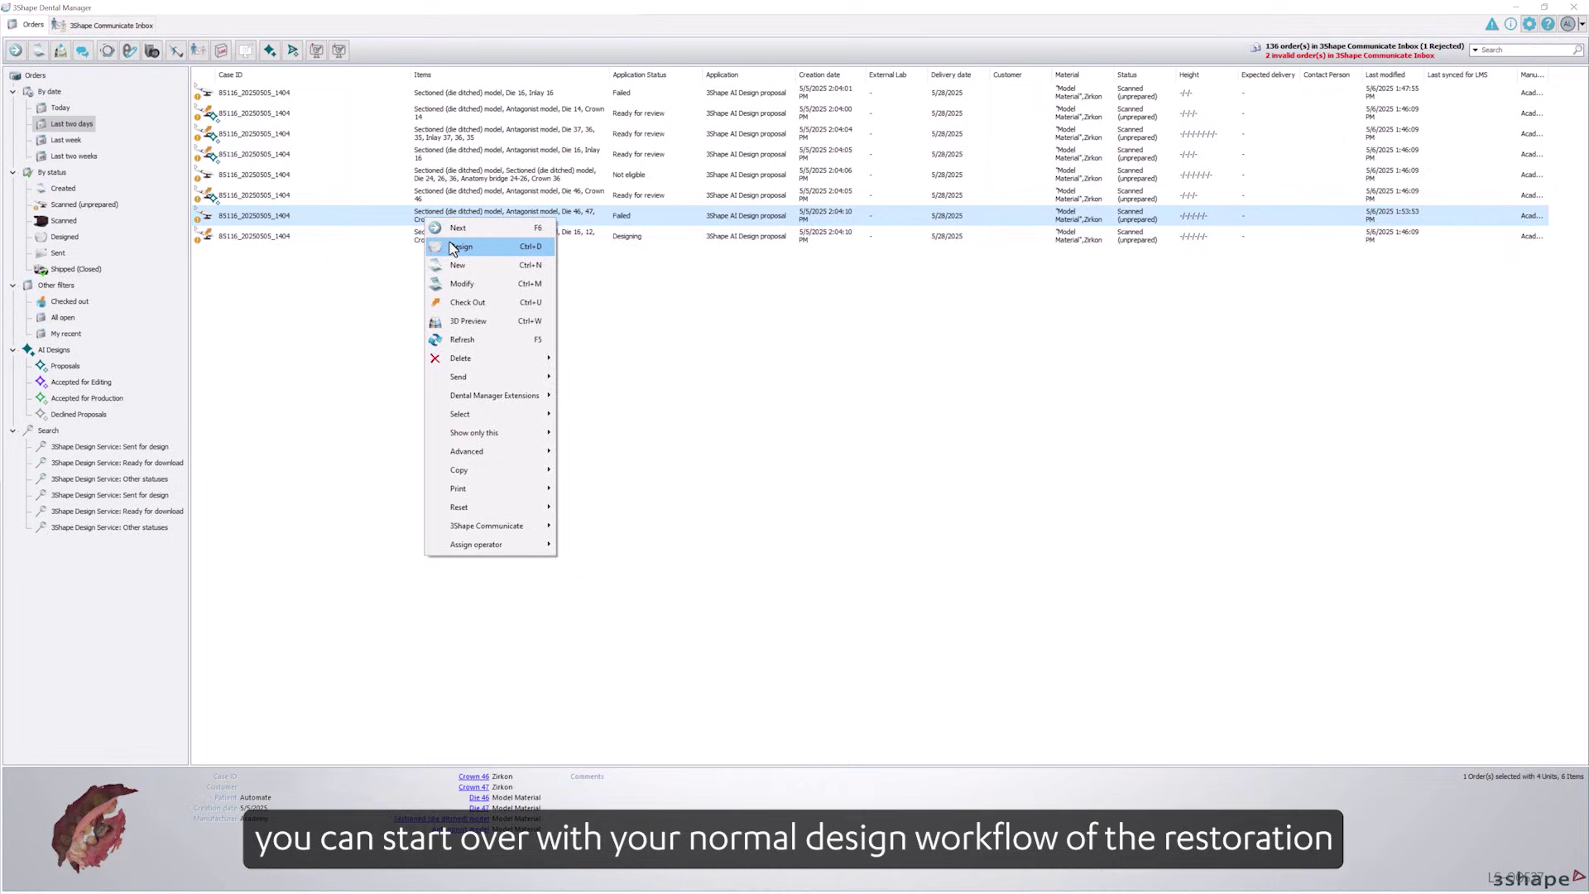
click(455, 247)
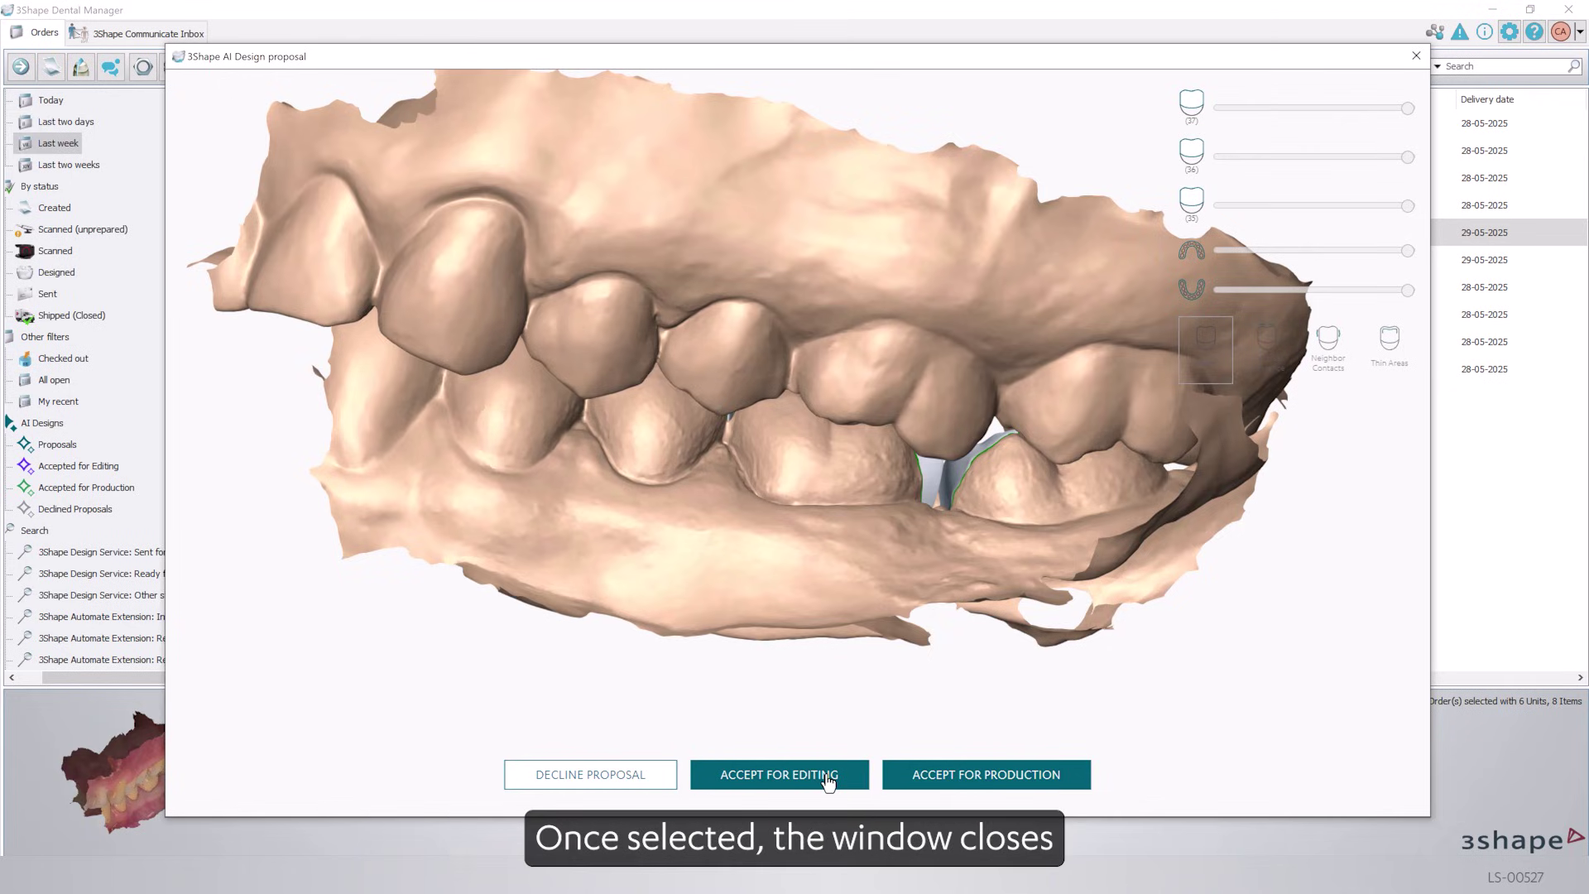
click(828, 776)
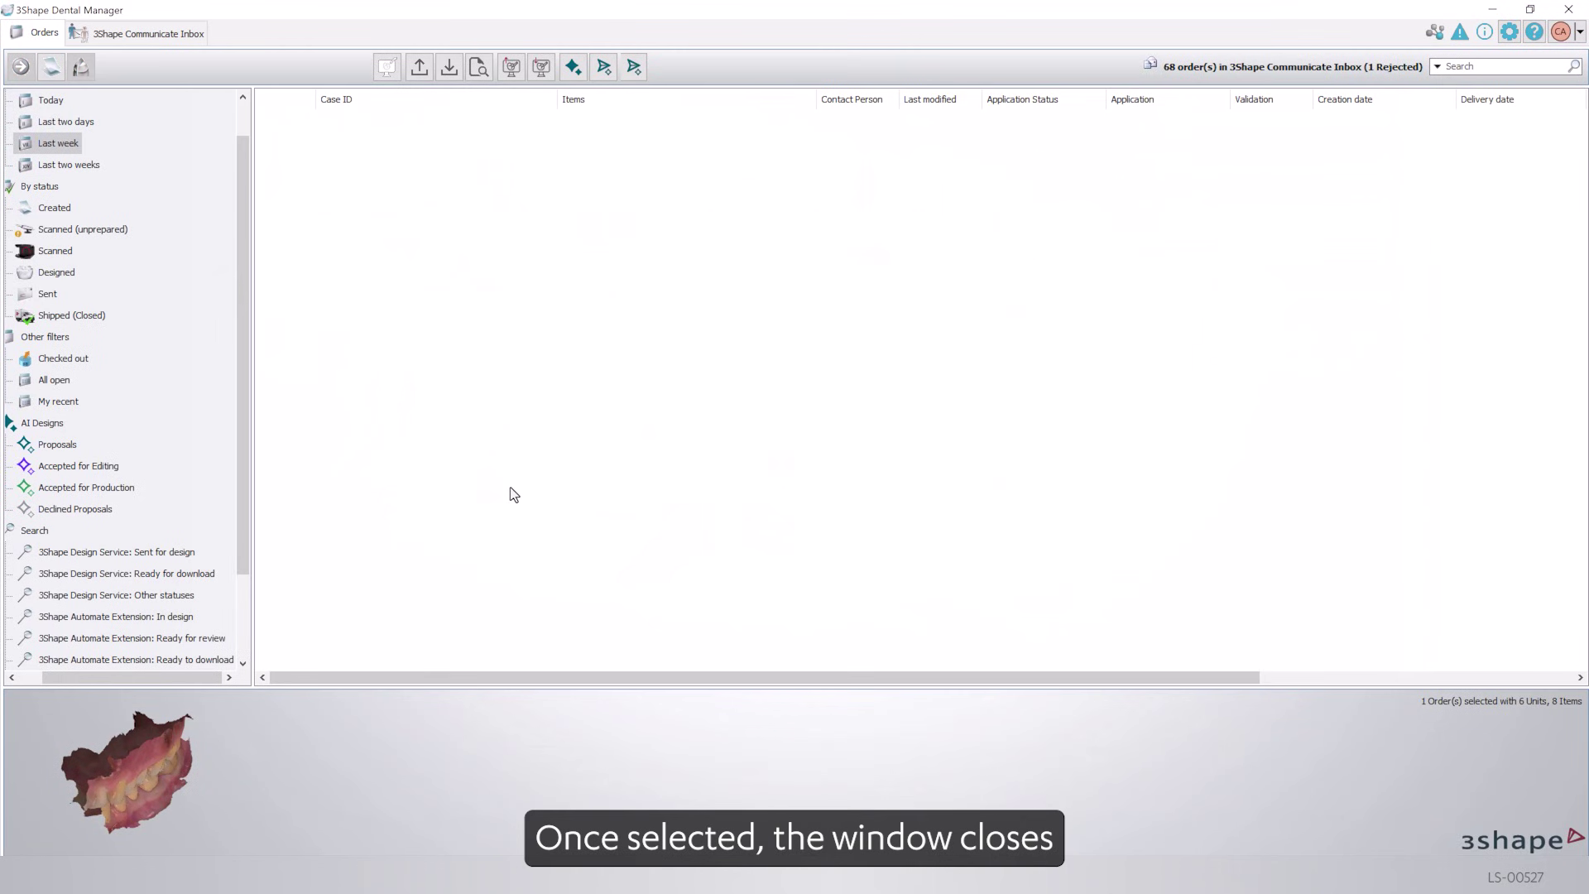
click(671, 249)
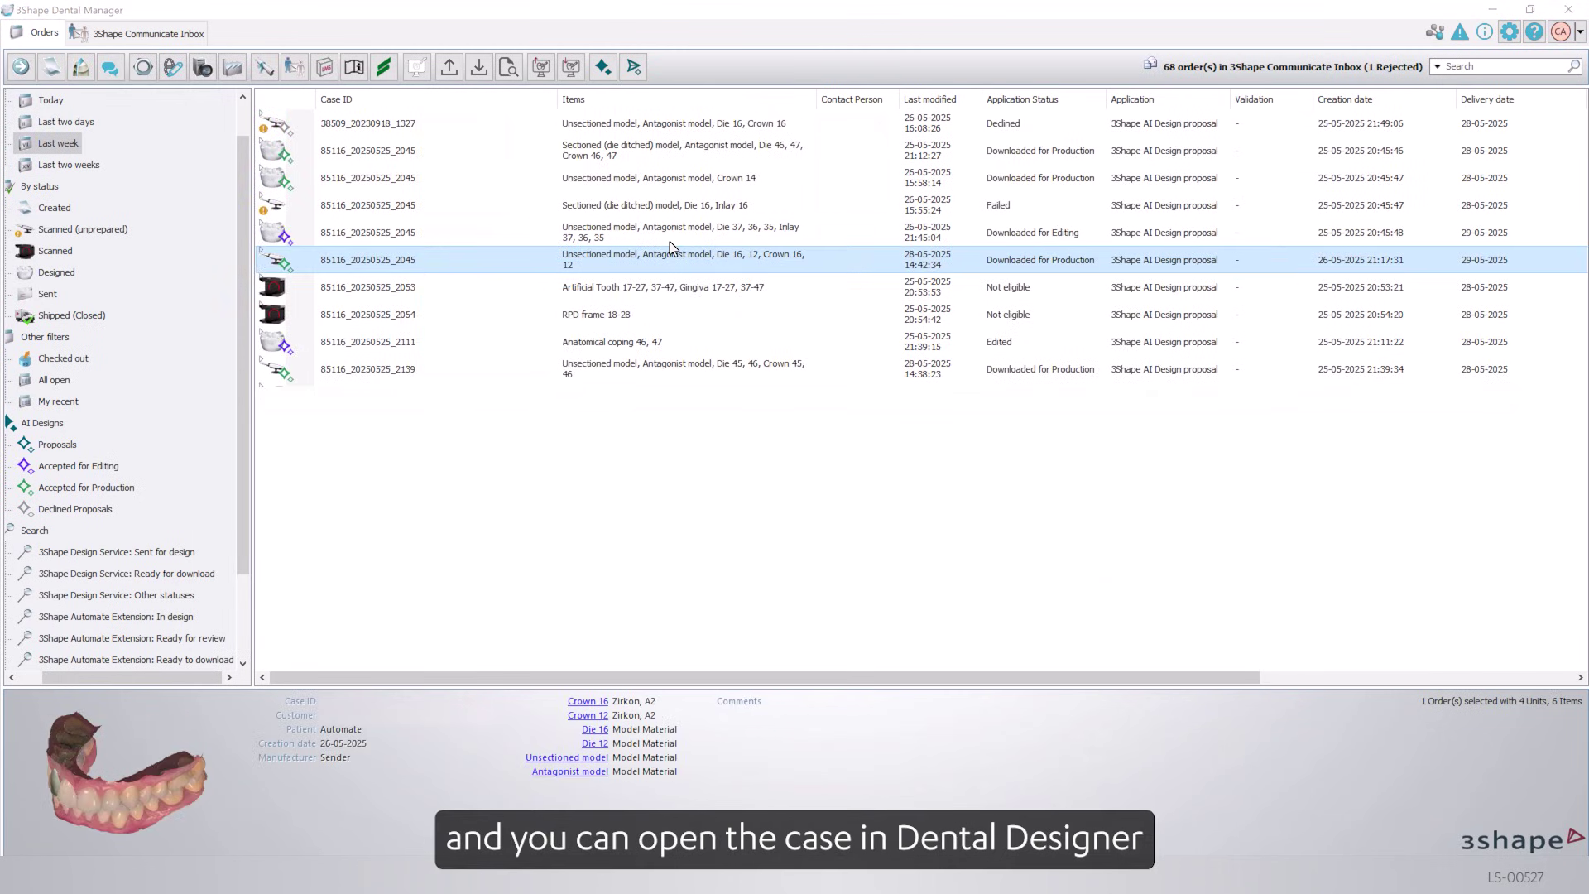
- Redesign the crown 16, 12 case and pick the first connect-to-margin-line sculpt tool
right_click(671, 249)
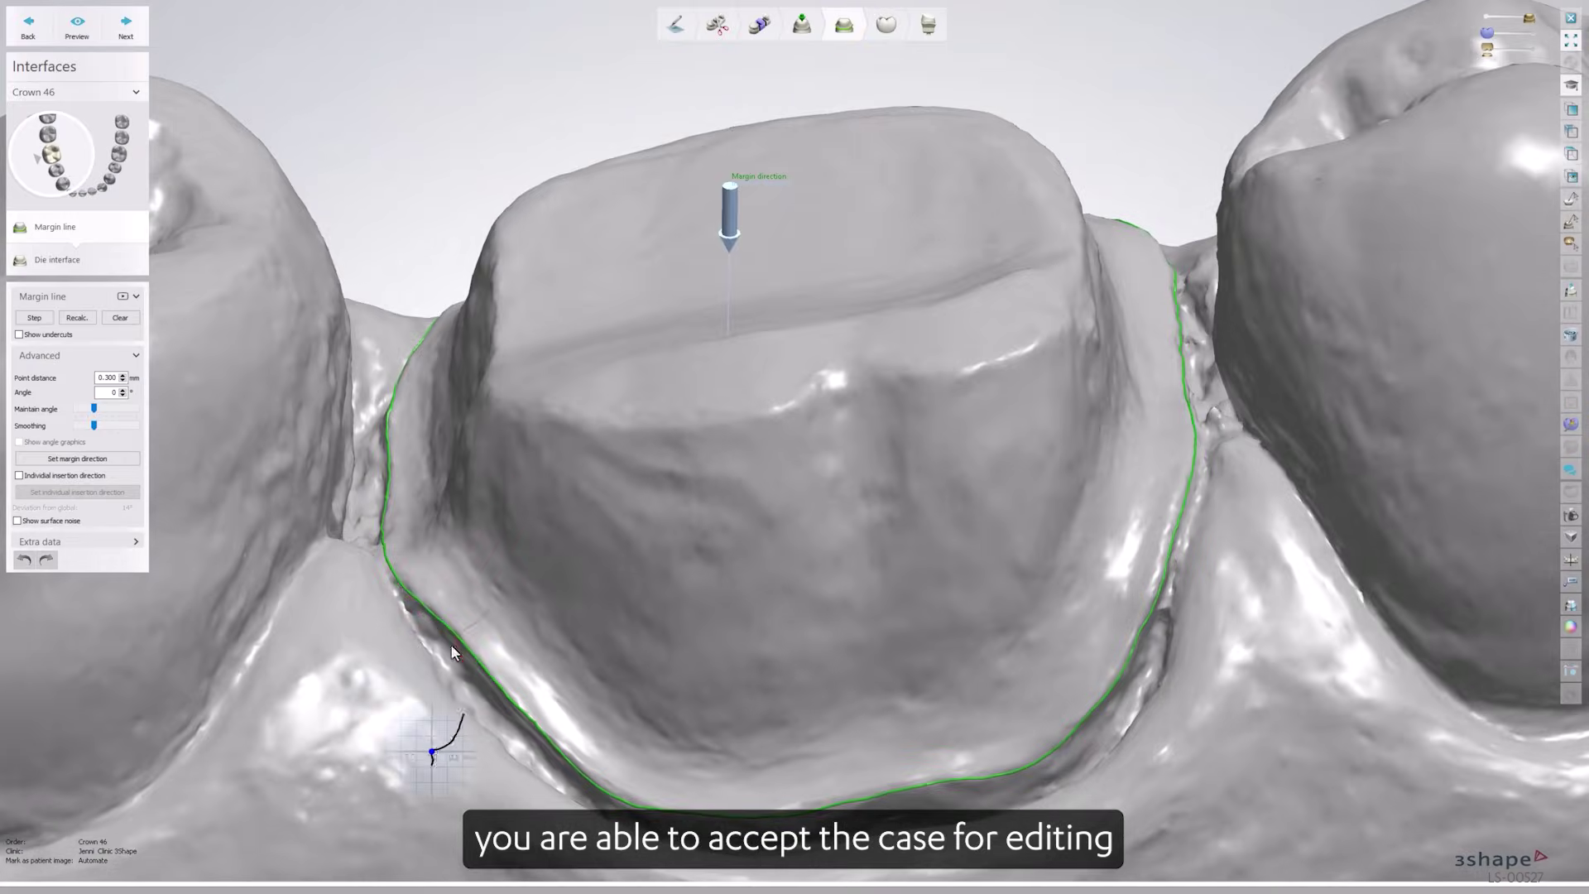
right_drag(883, 712, 852, 598)
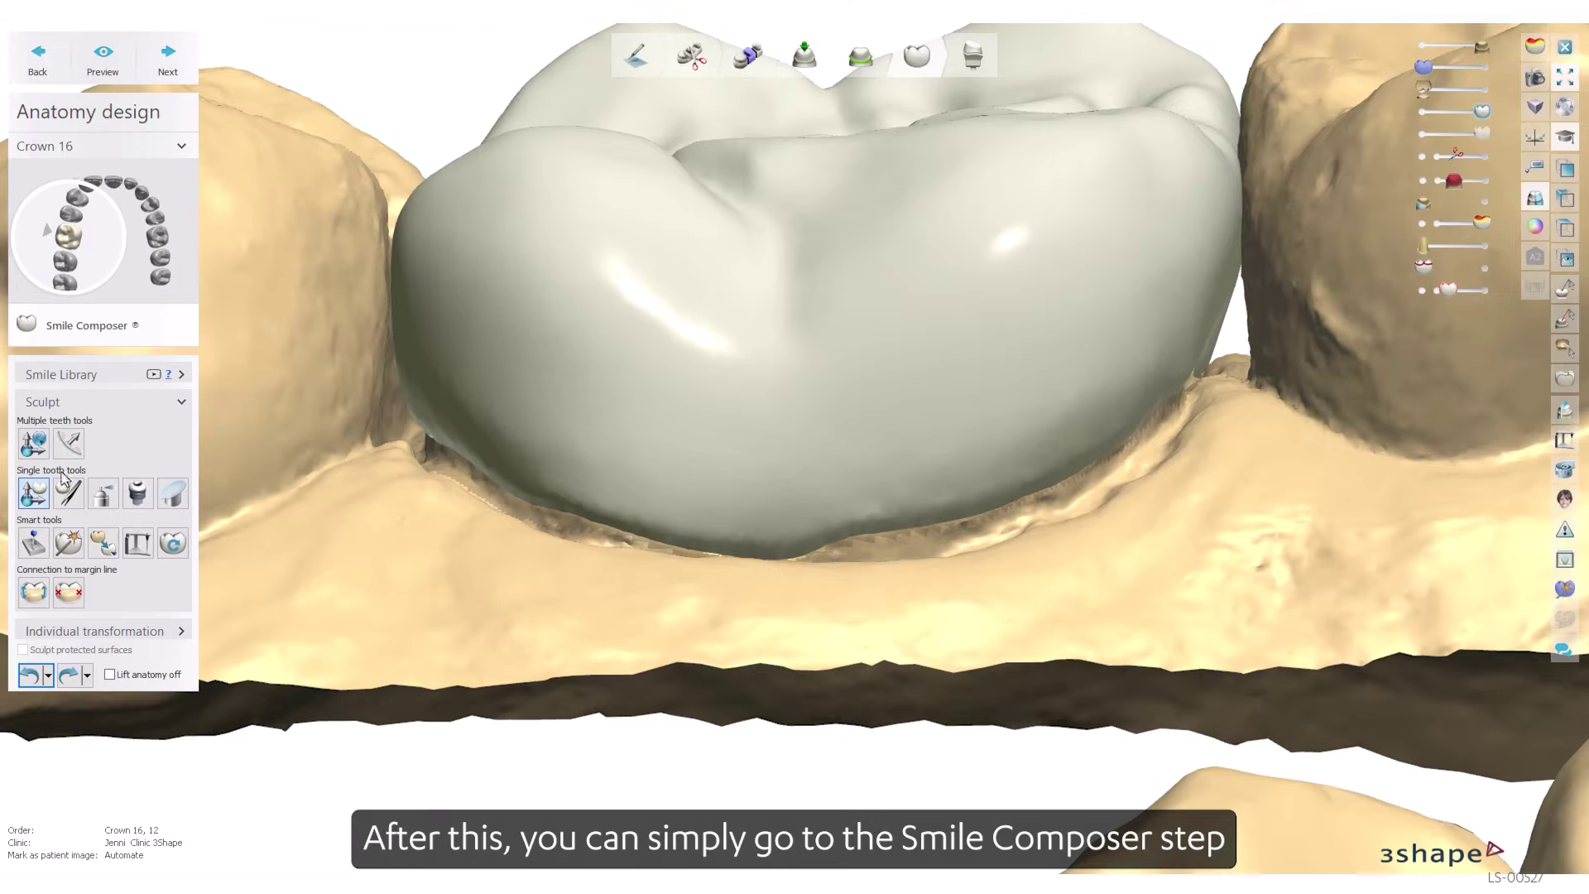
click(35, 593)
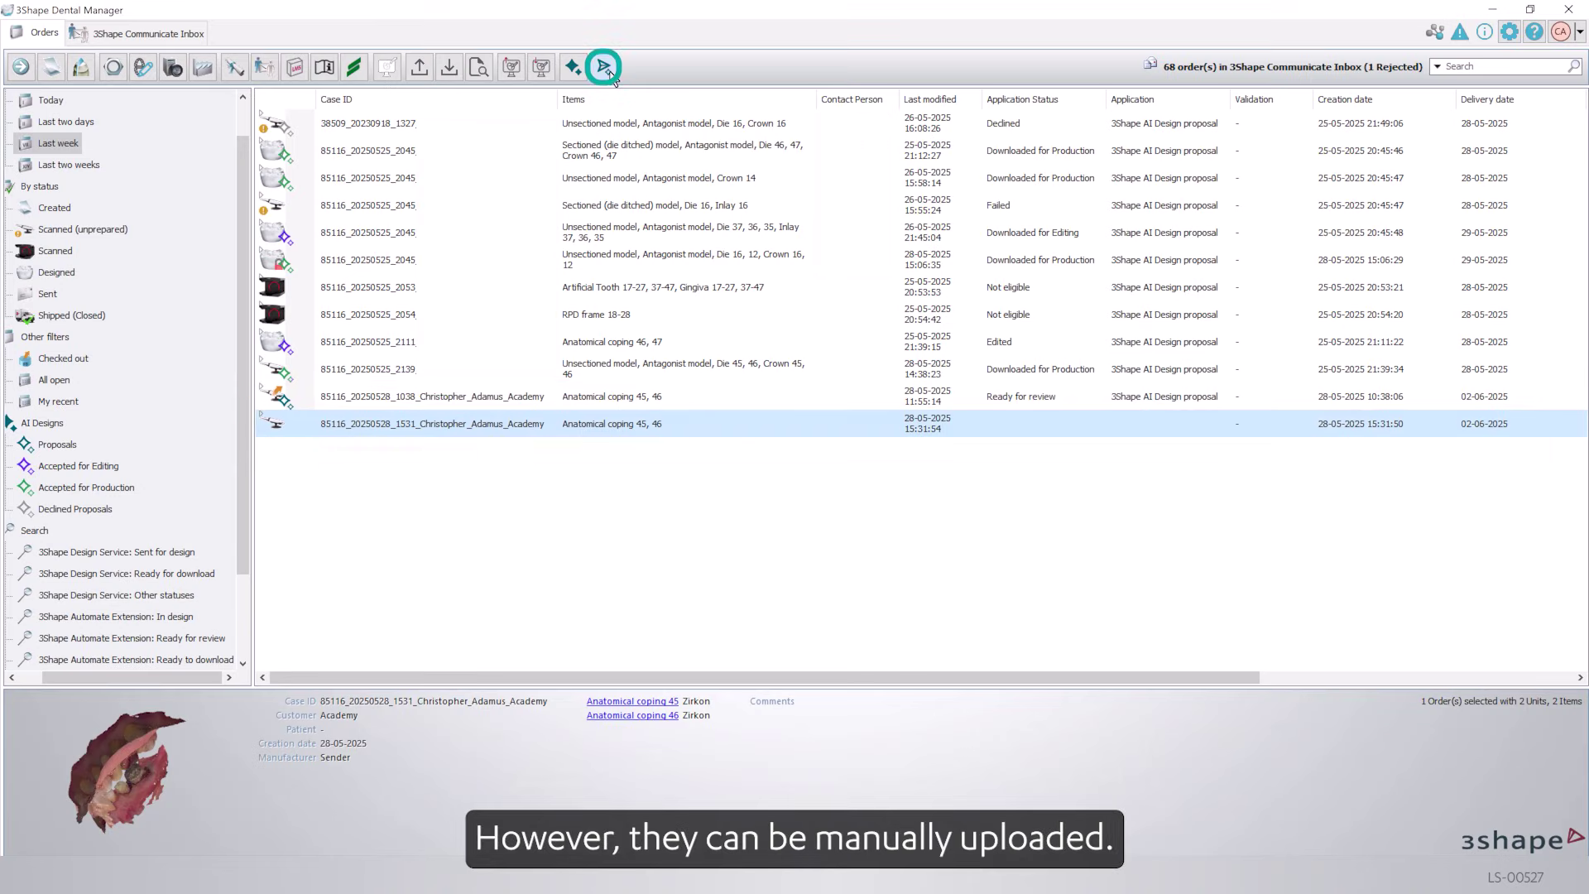
- Send the anatomical coping order to Automate AI and switch its model solution to Model Builder Express
click(610, 73)
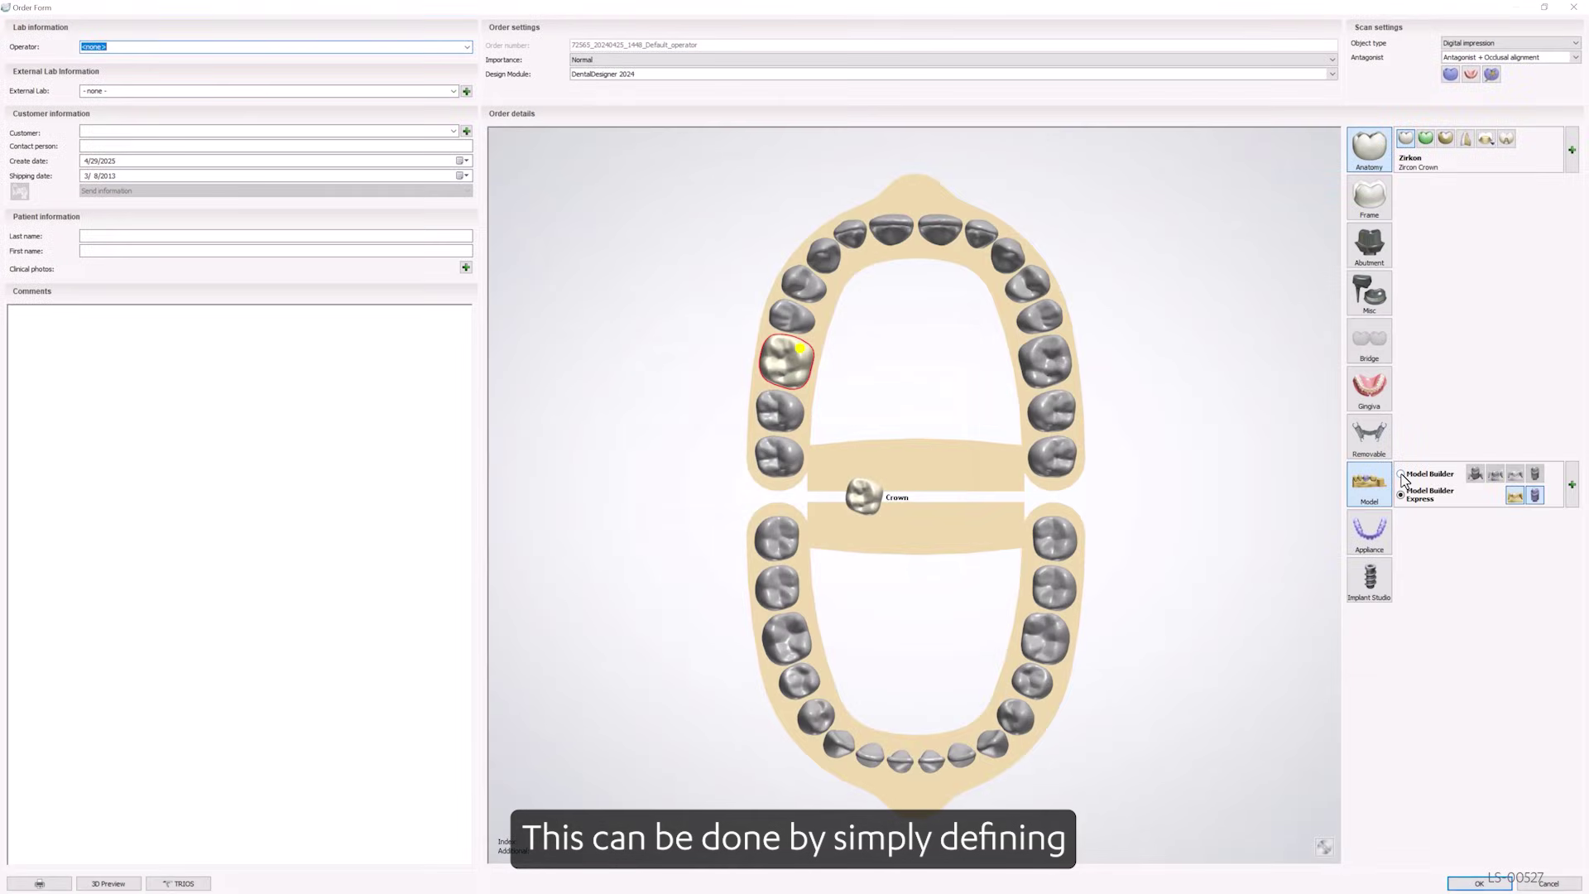
click(1400, 474)
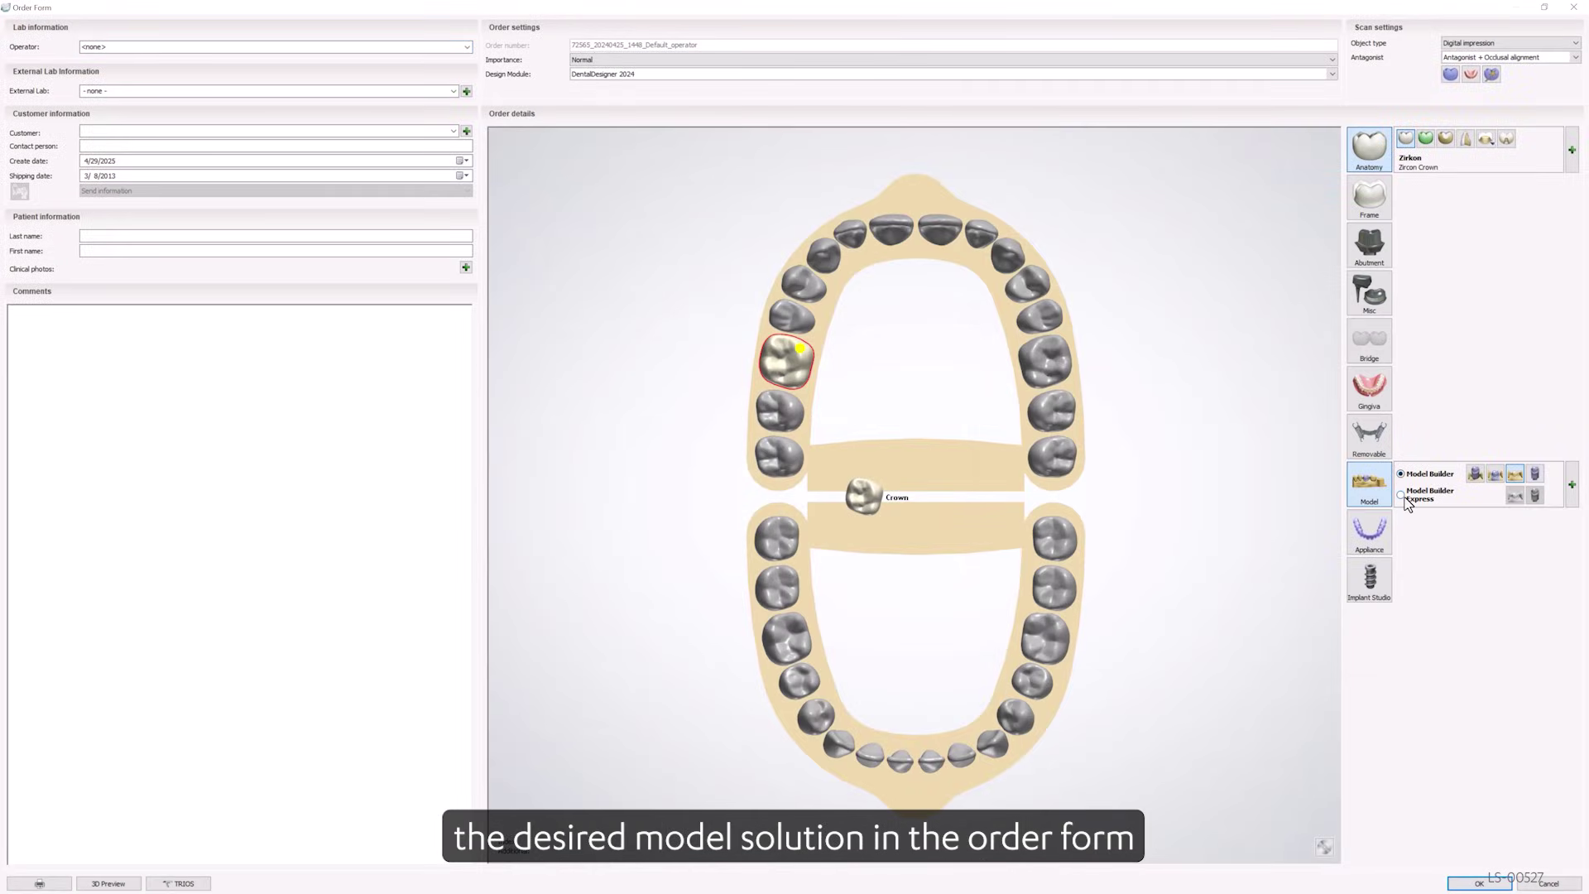
click(1410, 504)
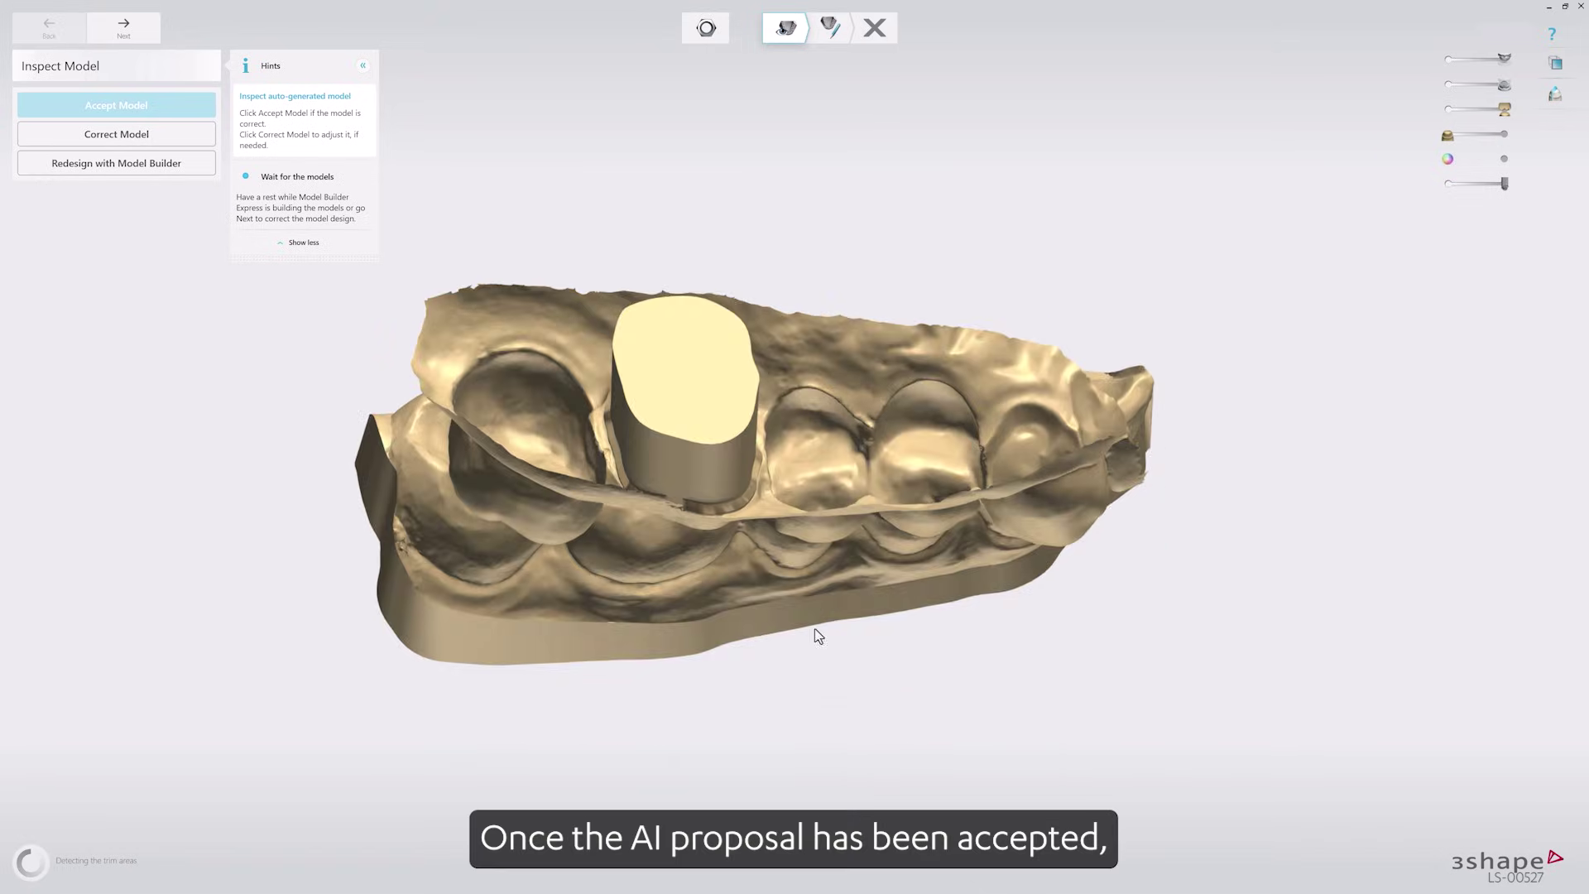
- Rotate the generated model to a front view and section the middle tooth's die in the lower jaw
right_drag(815, 628, 794, 401)
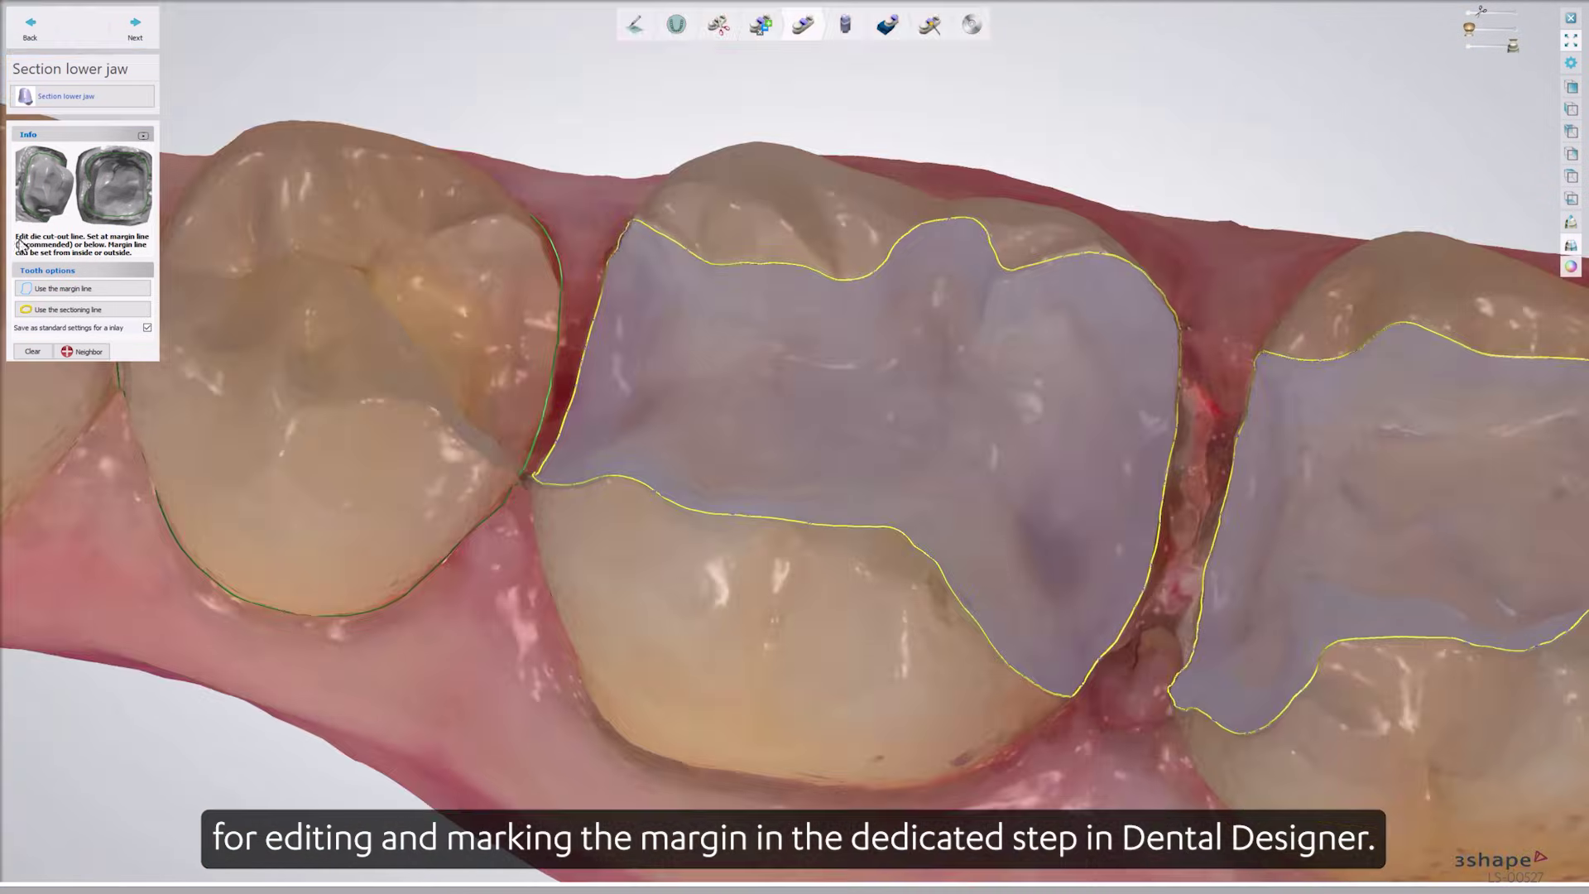
click(786, 416)
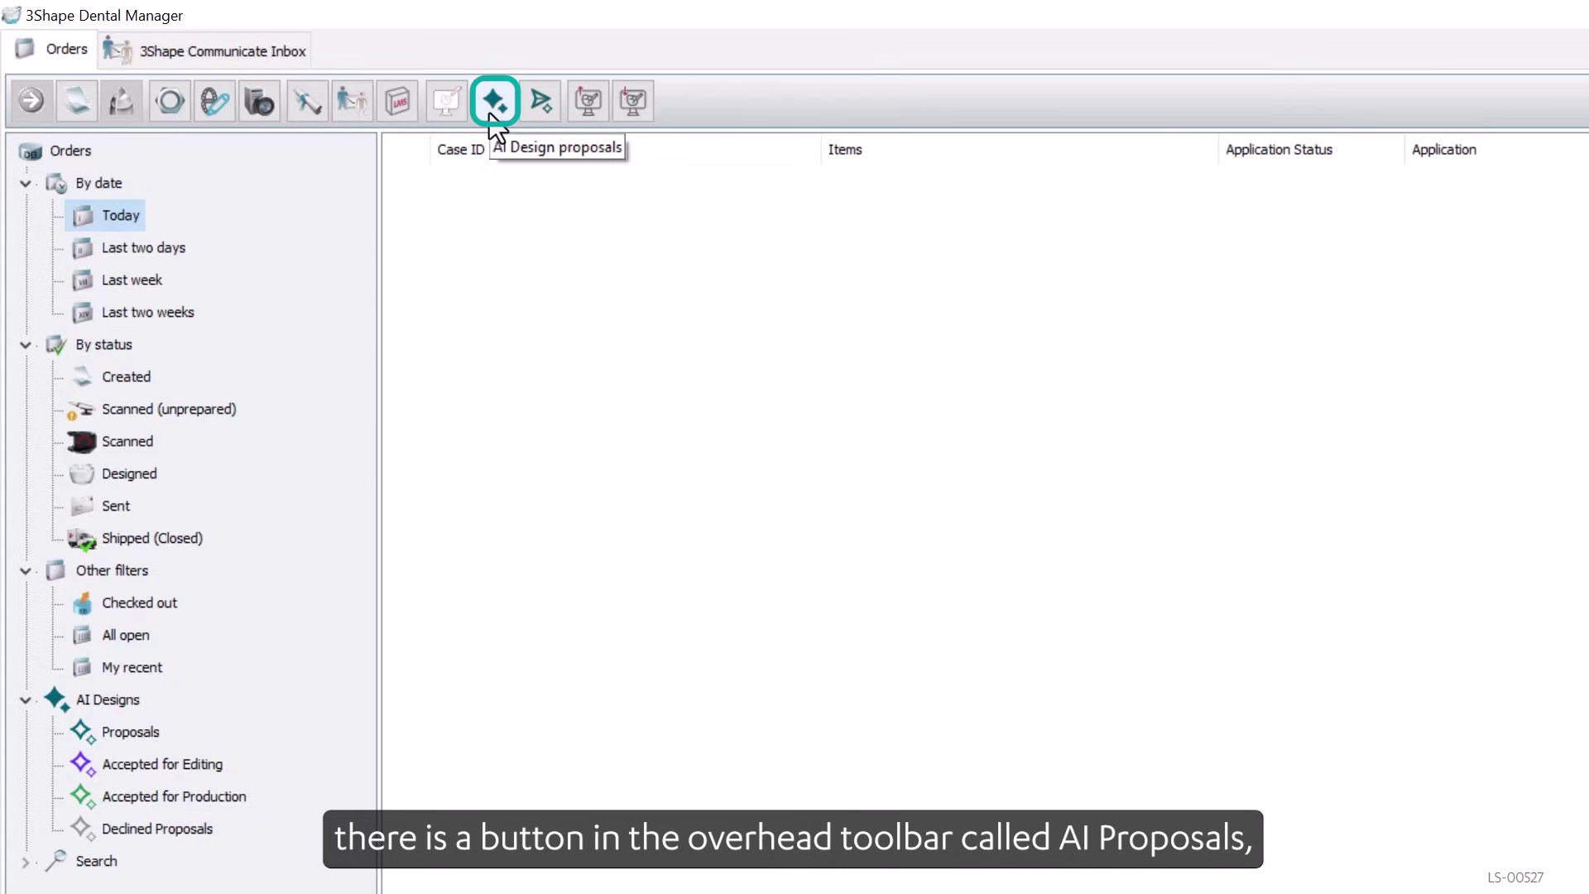
- Bring up the Automate AI Design proposals settings with Auto-Upload and Auto-open for editing off
click(495, 101)
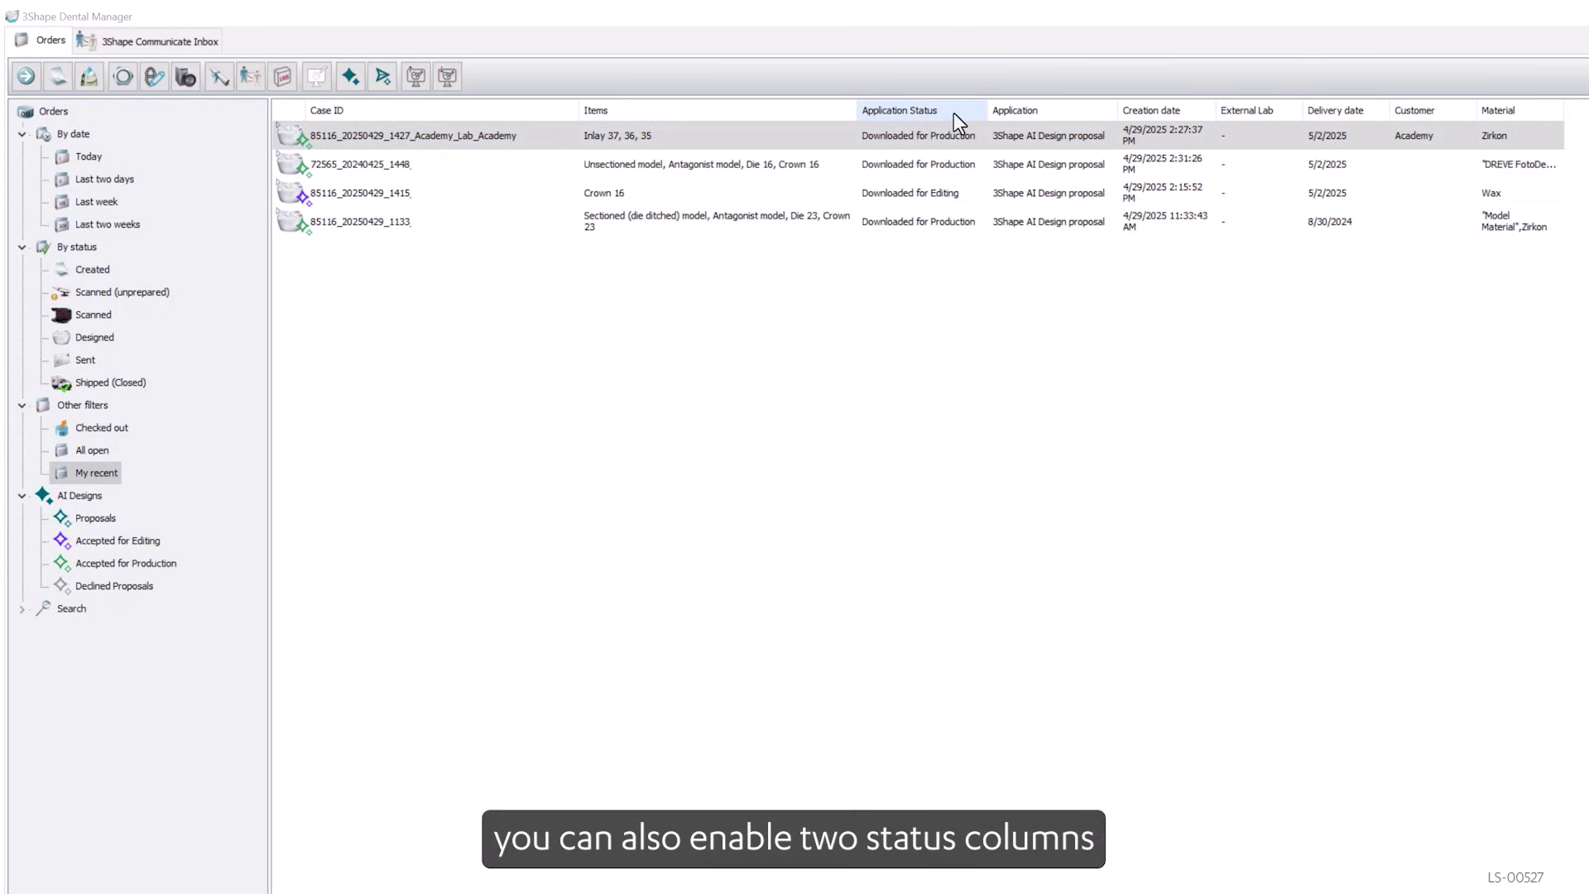
- Enable the Application and Application Status columns and move Application right after Items
right_click(1056, 109)
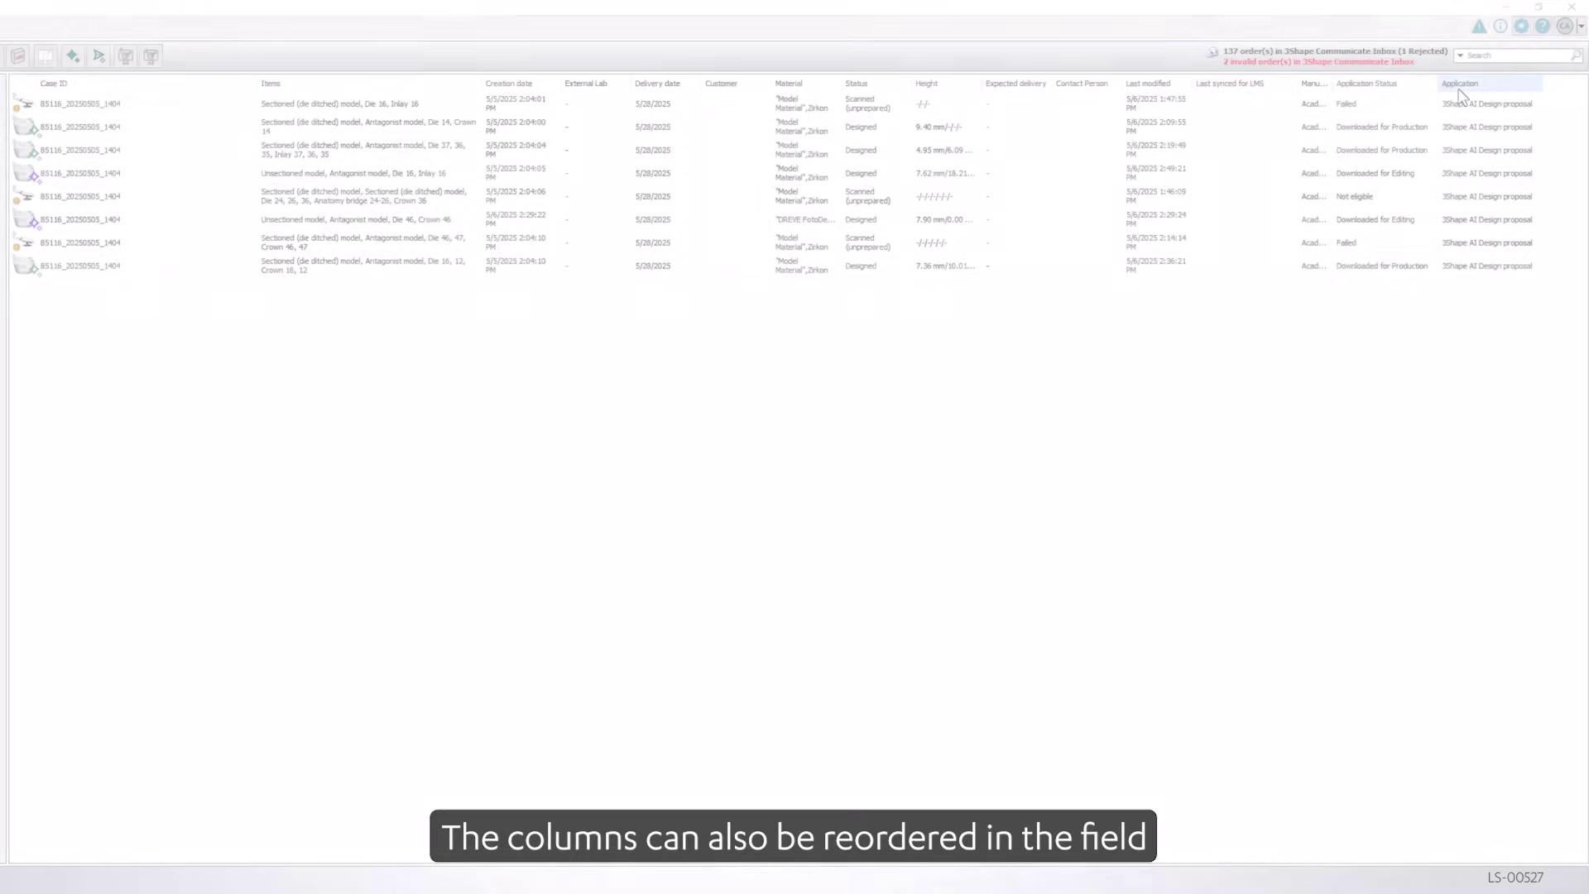
drag(1460, 91, 461, 105)
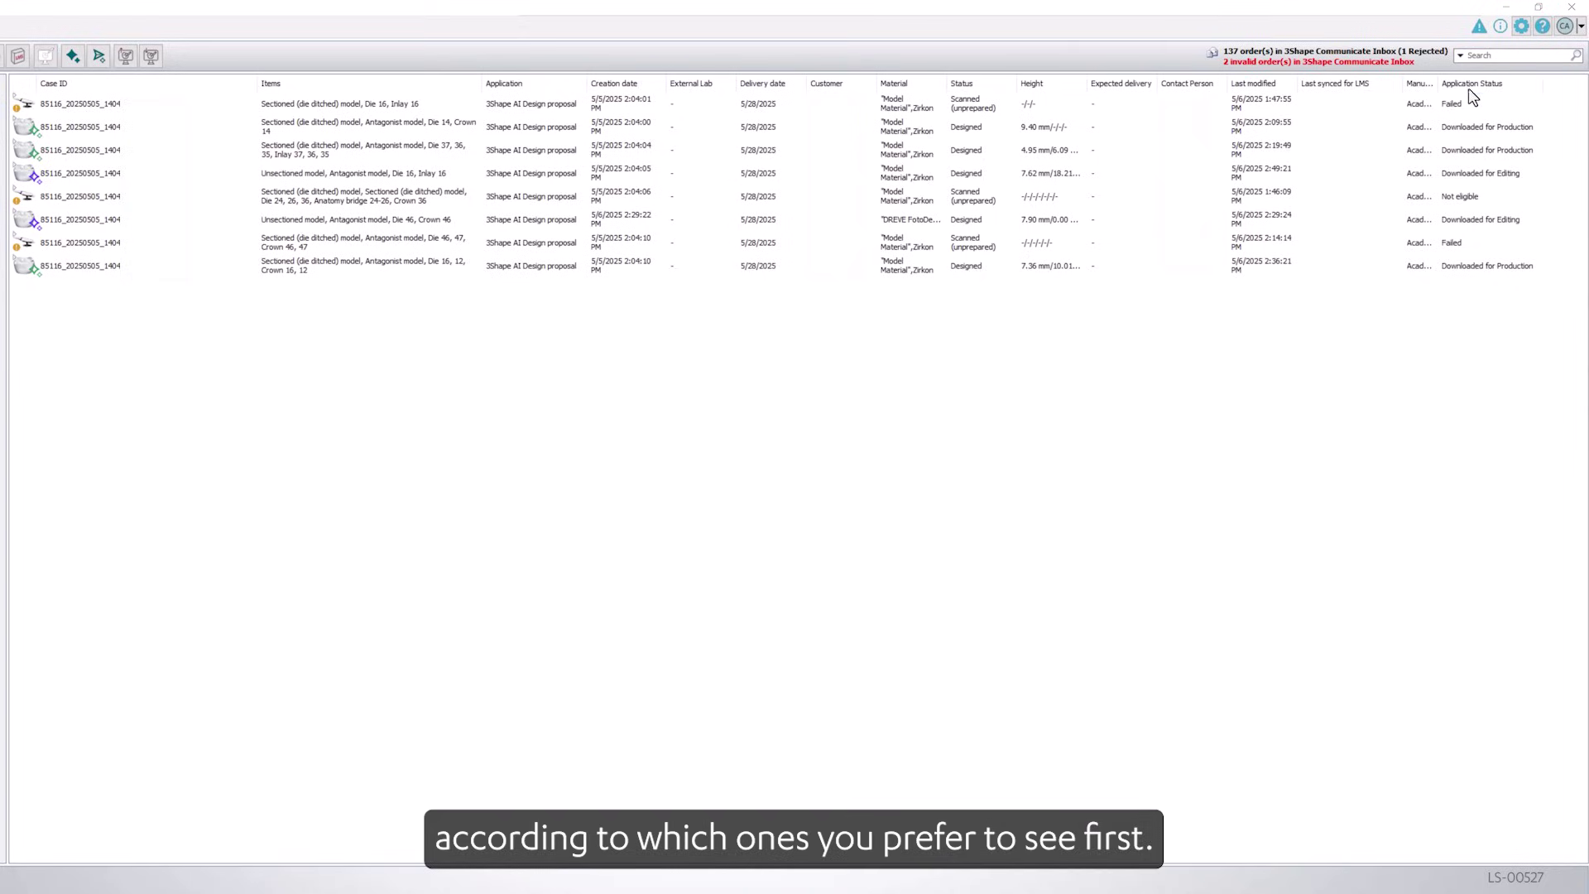